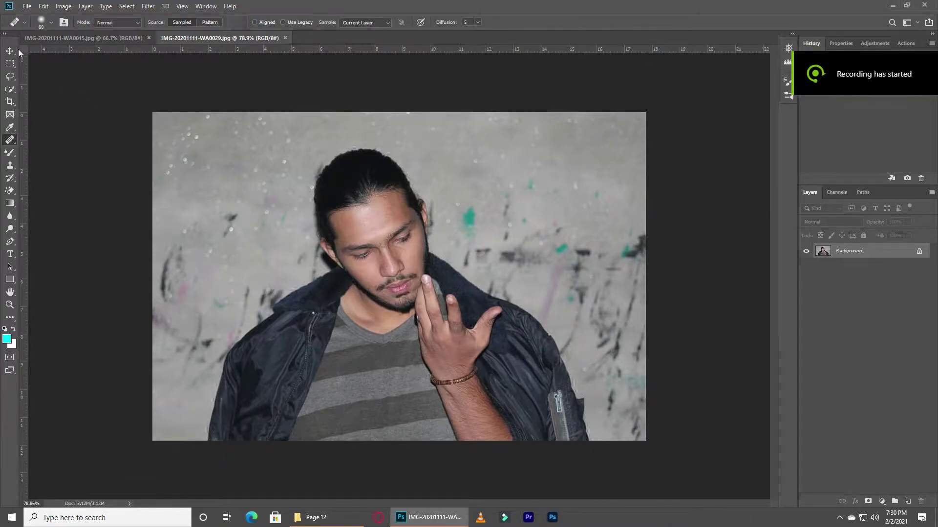
Step: Switch to the Move tool and zoom the close-up to centre the eye and nose
left_click(10, 52)
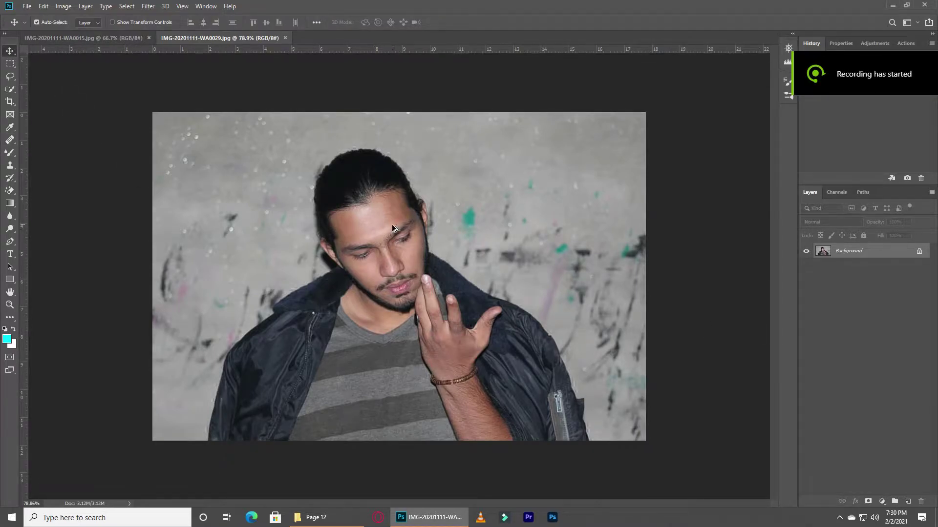
scroll(393, 227, "up", 3)
scroll(381, 245, "up", 2)
left_click_drag(557, 262, 398, 325)
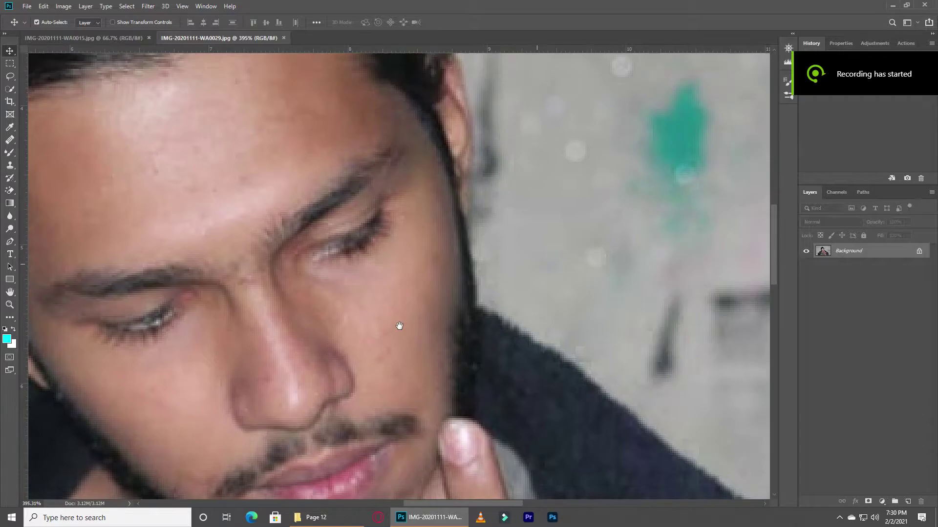
scroll(369, 255, "up", 1)
scroll(369, 255, "down", 3)
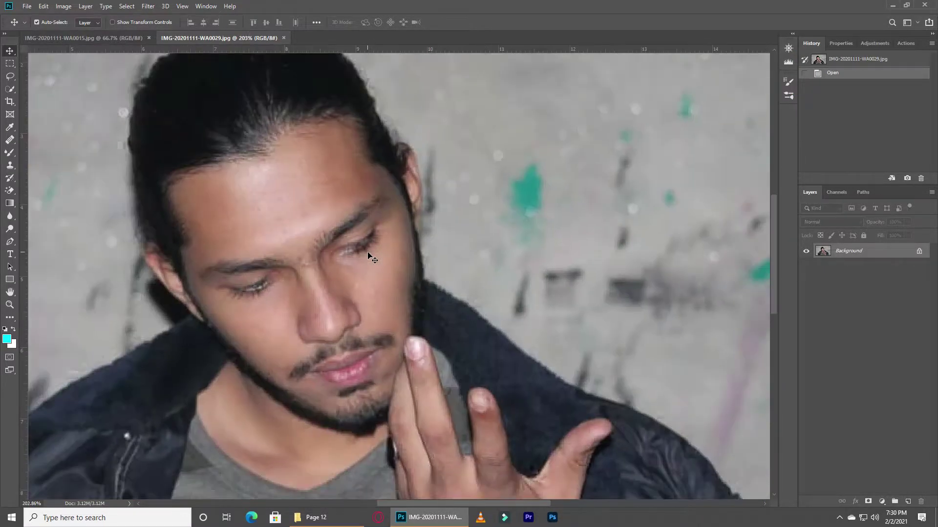
scroll(369, 255, "down", 4)
scroll(369, 255, "up", 1)
scroll(368, 254, "up", 1)
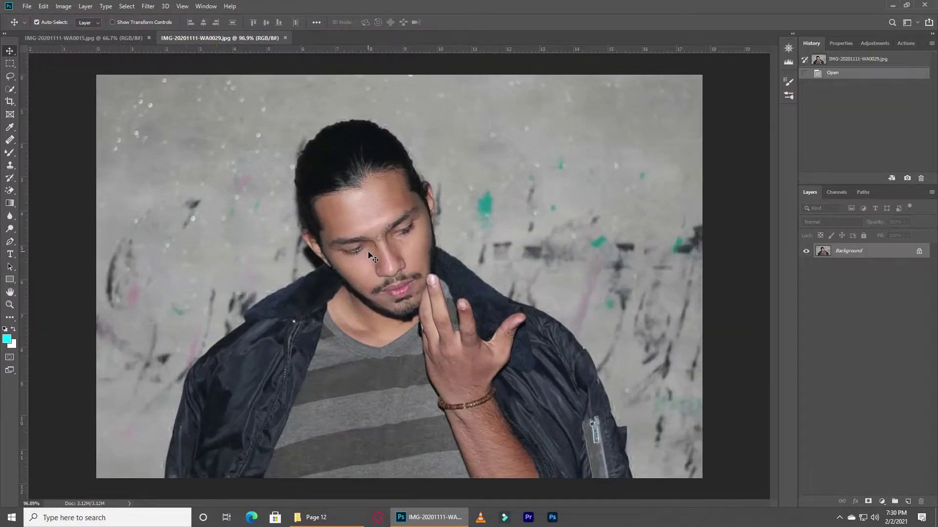
scroll(369, 255, "down", 2)
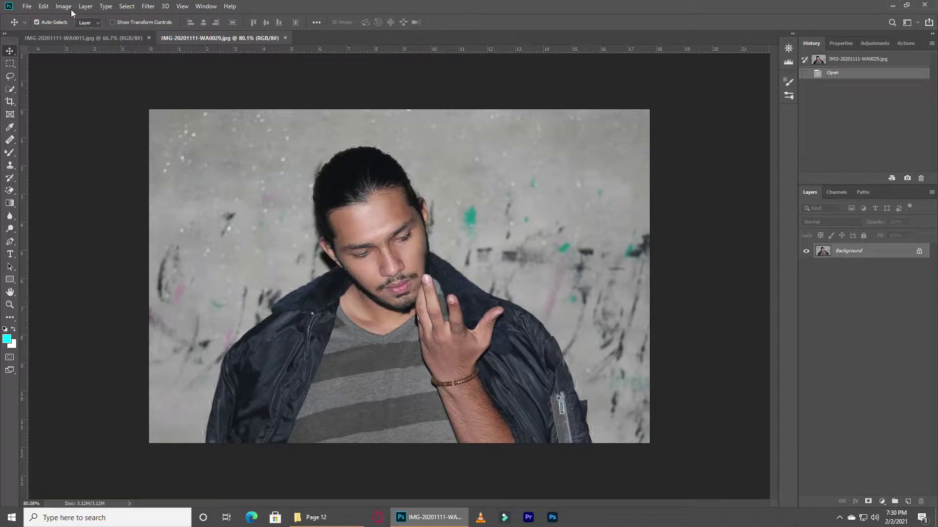
Step: Resize the image to 300 ppi using Preserve Details 2.0 resampling with noise reduction 17
key("ctrl+alt+i")
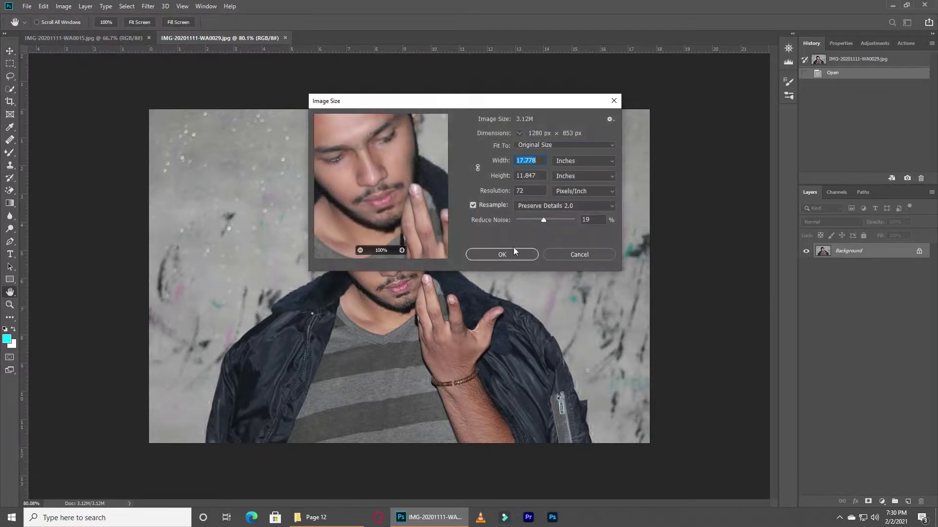
left_click(544, 254)
left_click(63, 7)
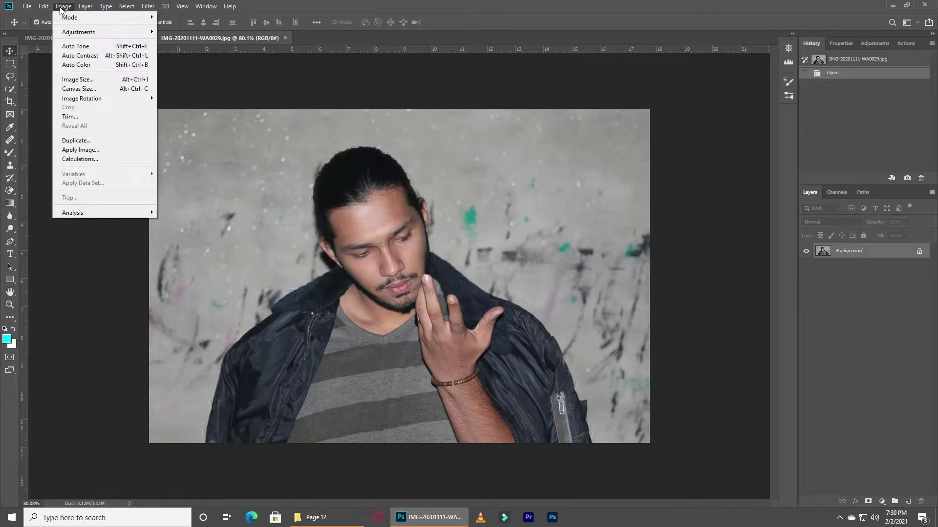
left_click(260, 69)
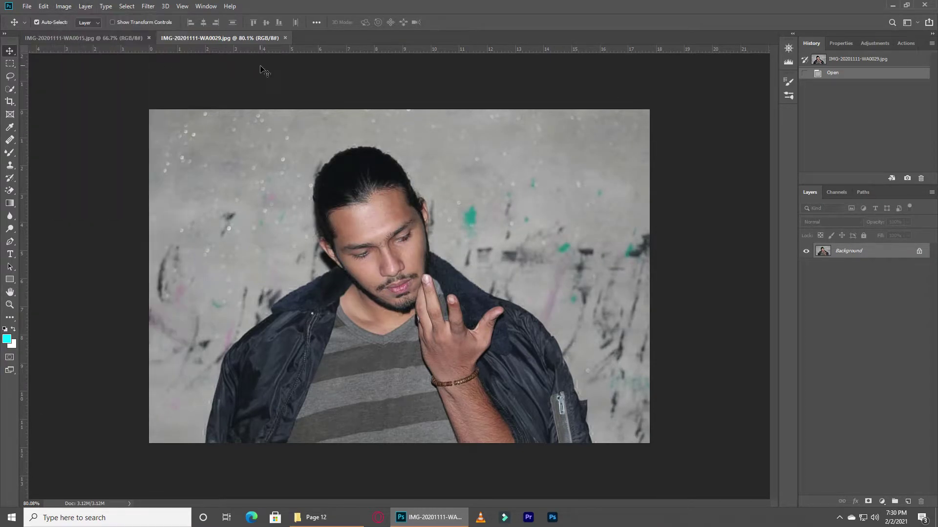
key("alt+i")
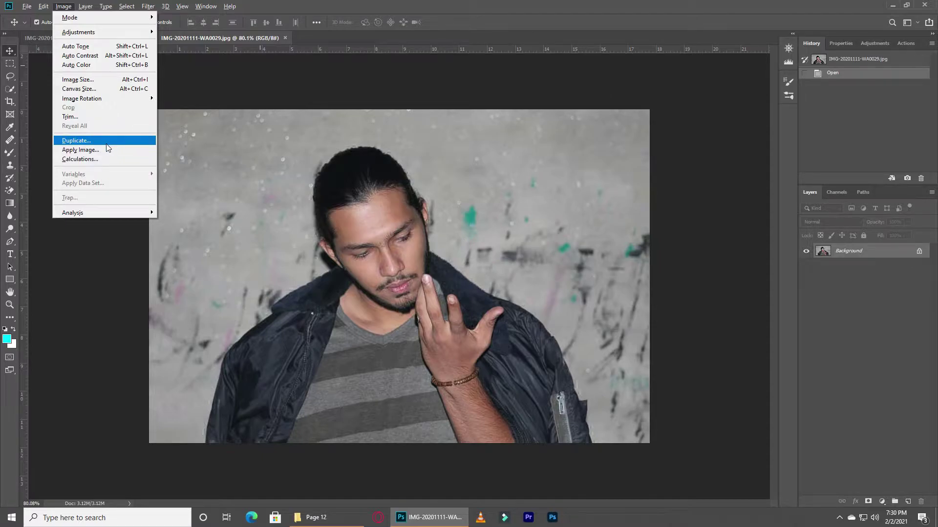
left_click(77, 79)
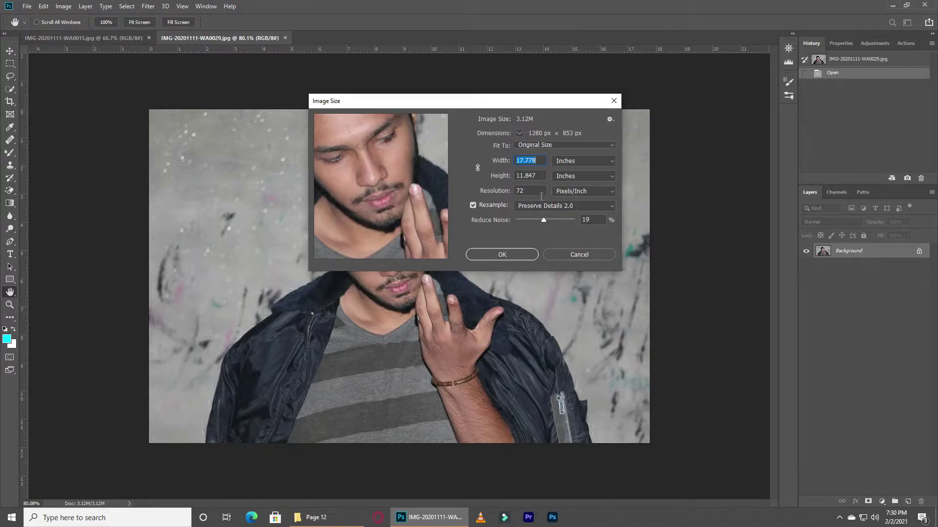
type("300")
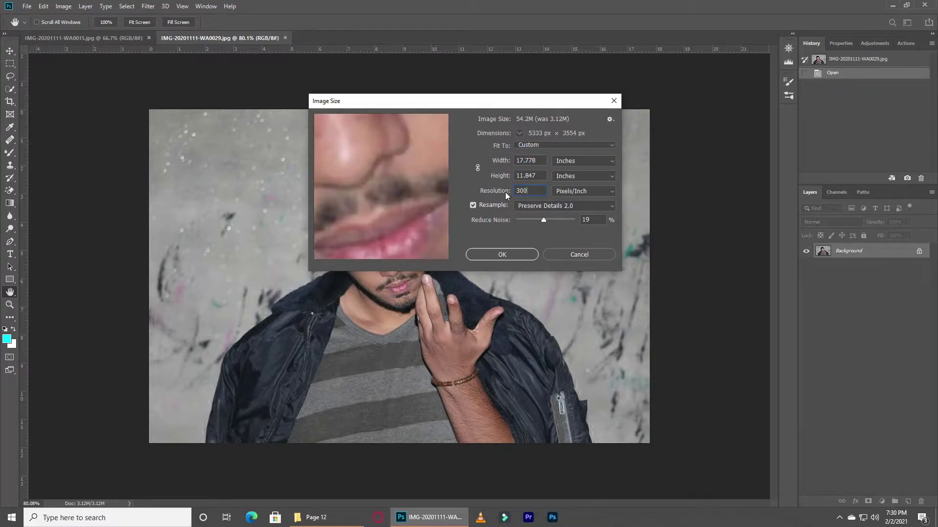
left_click(544, 208)
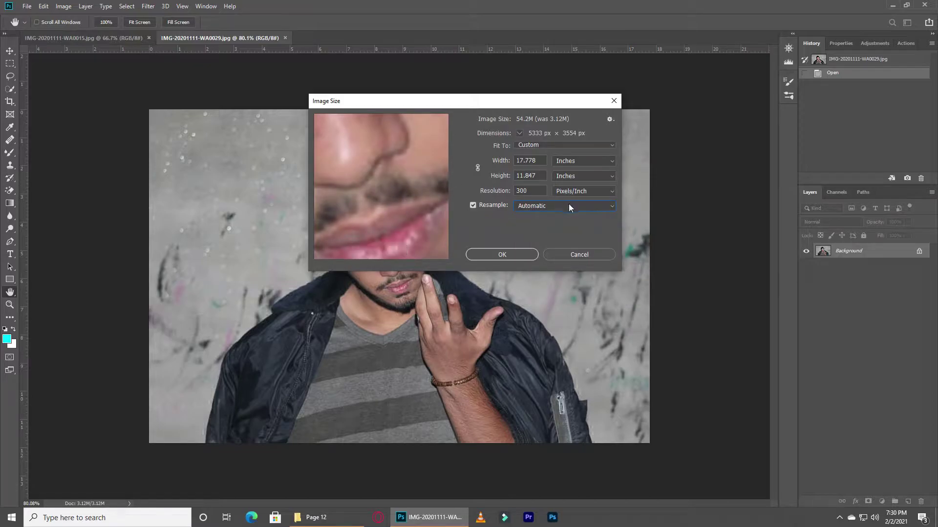
left_click(569, 205)
left_click(549, 241)
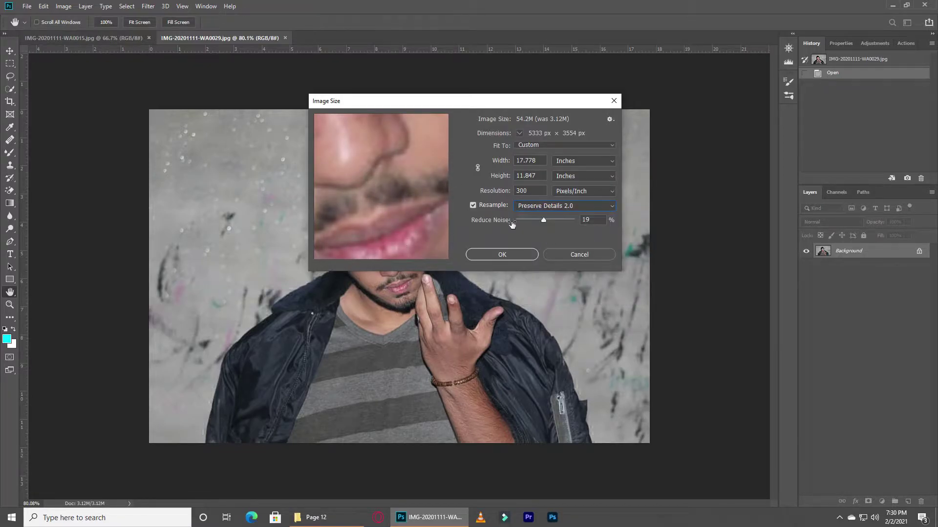
left_click_drag(543, 220, 539, 222)
left_click(515, 253)
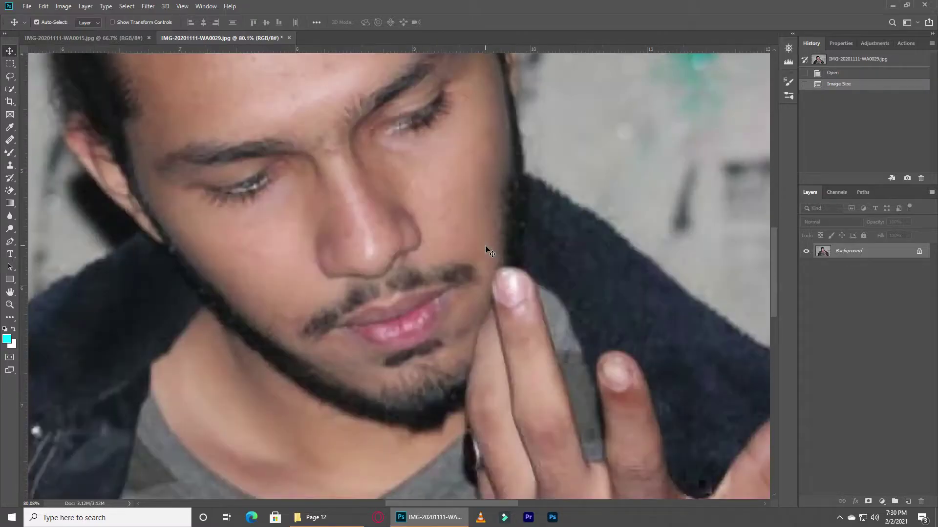
Step: Duplicate the photo onto a new layer set to Overlay blend mode
key("ctrl+0")
scroll(438, 246, "up", 2)
scroll(430, 244, "down", 2)
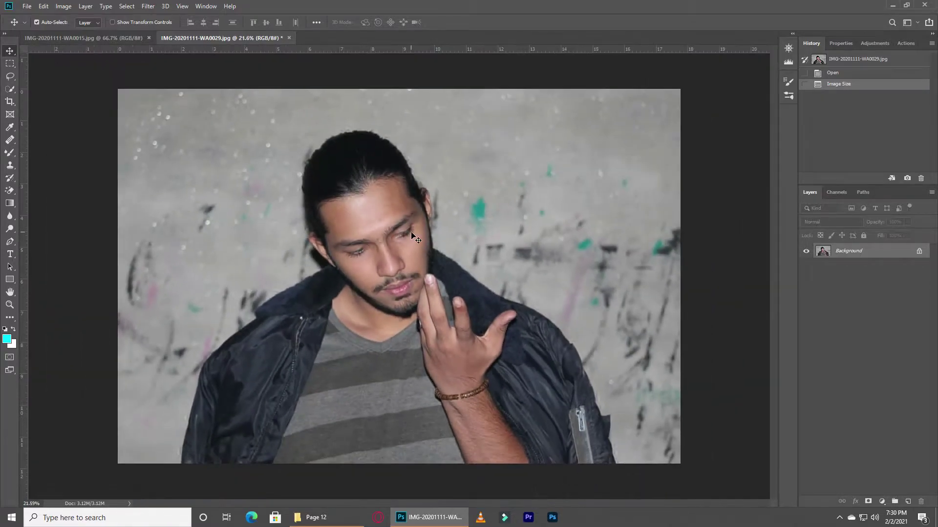
scroll(420, 241, "up", 1)
key("ctrl+j")
left_click(830, 222)
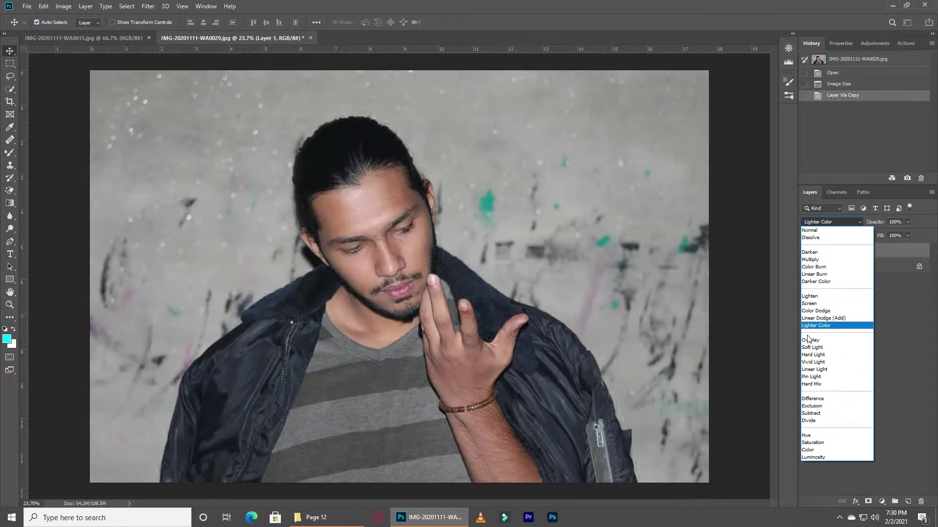
left_click(810, 340)
Step: Apply a 2.8-pixel High Pass to the copy, compare it, then merge visible layers
left_click(148, 6)
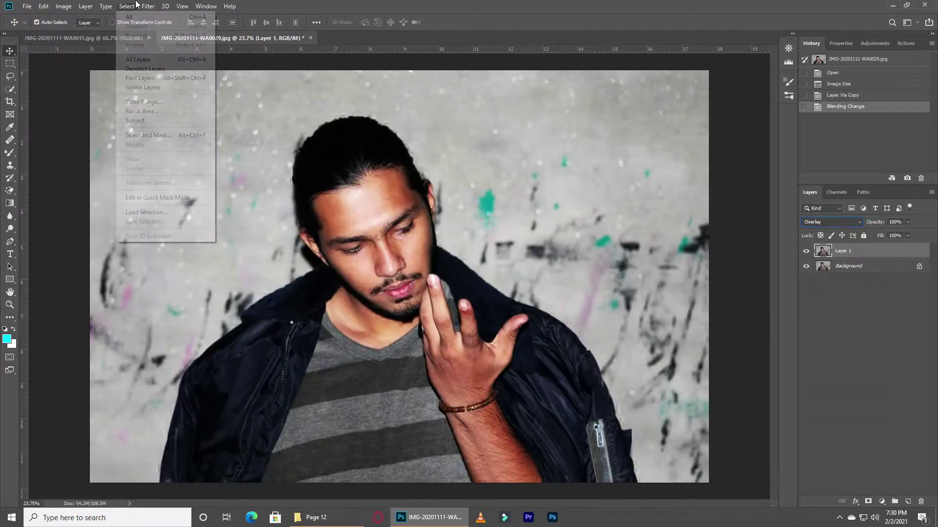
mouse_move(202, 201)
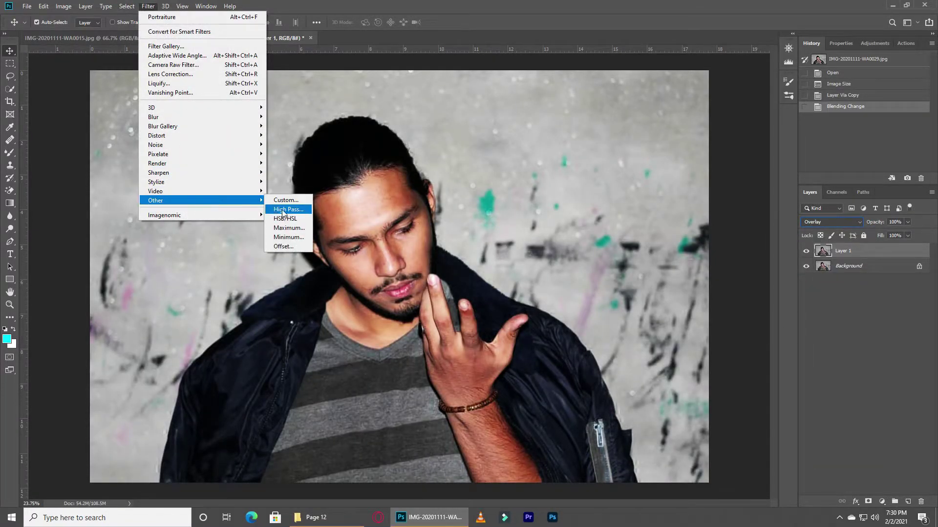
left_click(284, 209)
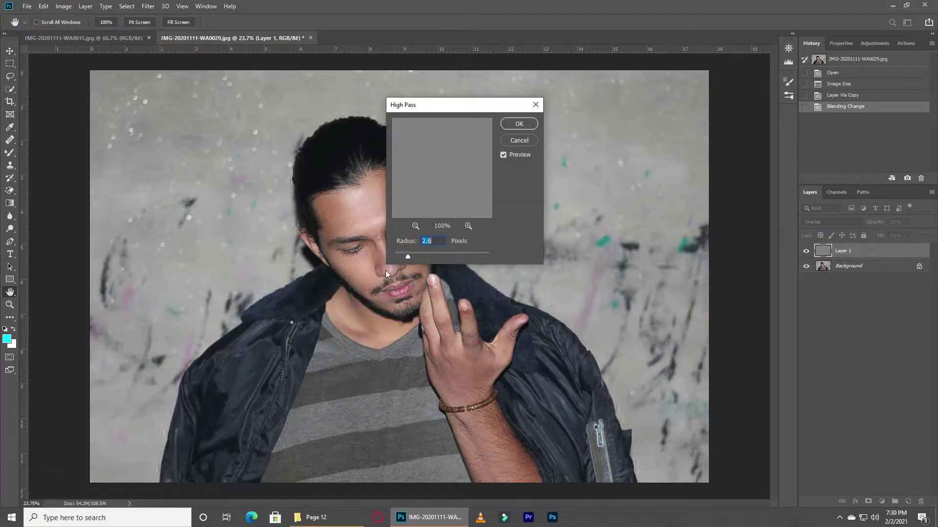
left_click(518, 125)
scroll(428, 270, "up", 5)
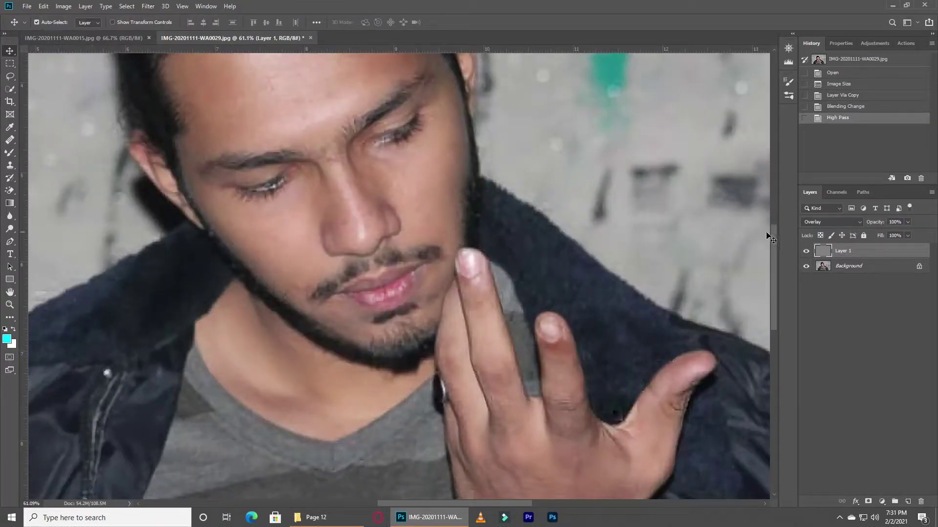
left_click(807, 252)
left_click(807, 252)
left_click(807, 252)
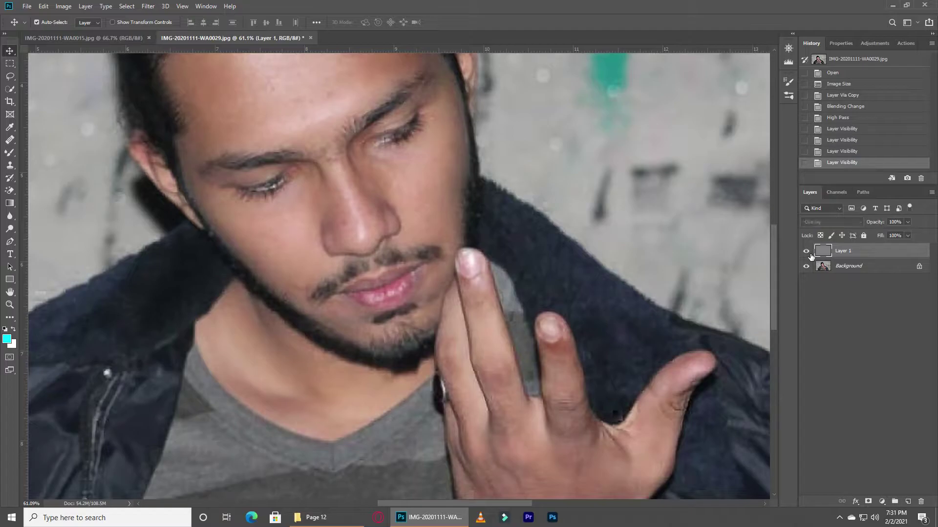
key("ctrl+shift+e")
key("ctrl+0")
left_click(148, 5)
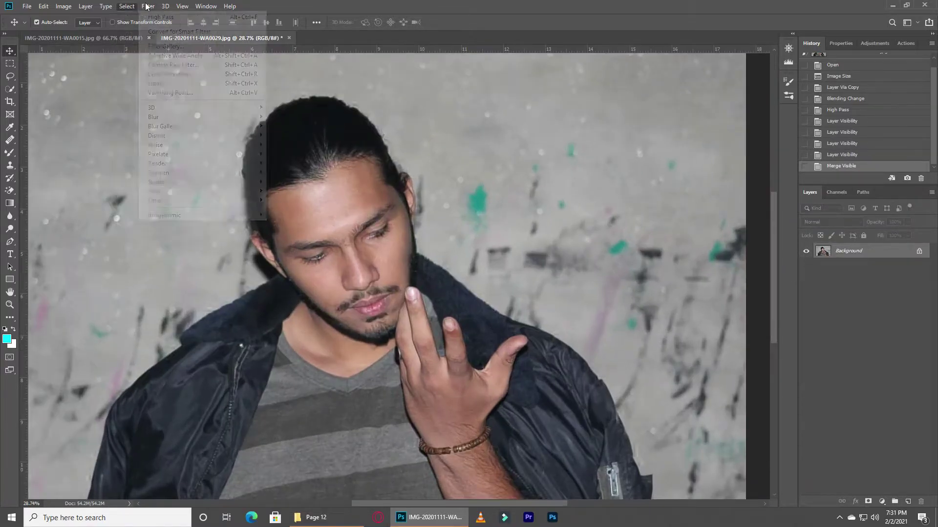
Step: In Camera Raw set Texture +46, Clarity −10, and raise Noise Reduction from 16 to 30
left_click(172, 74)
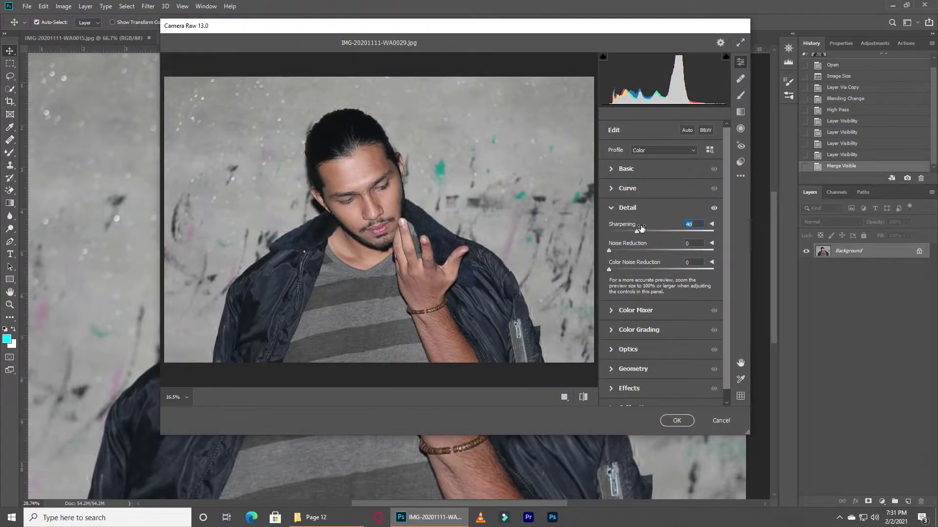
left_click(621, 169)
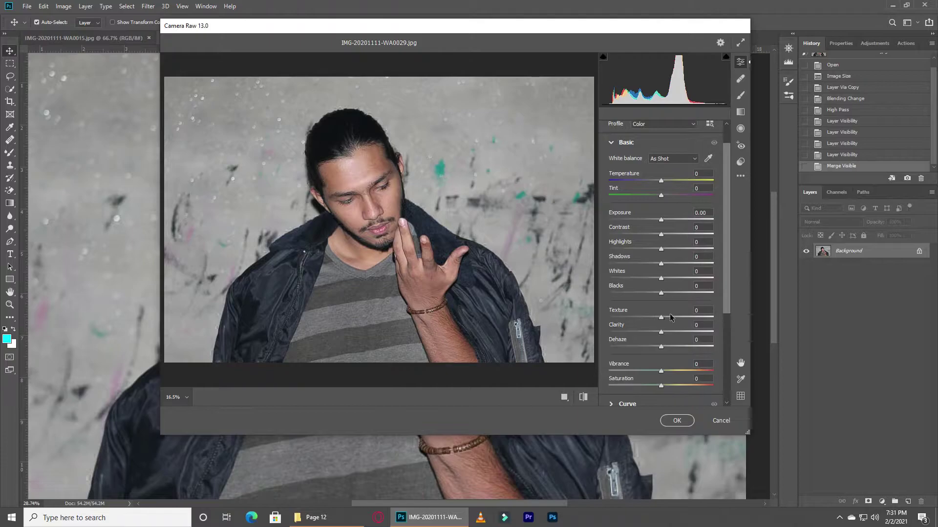
left_click(685, 317)
left_click_drag(660, 331, 665, 326)
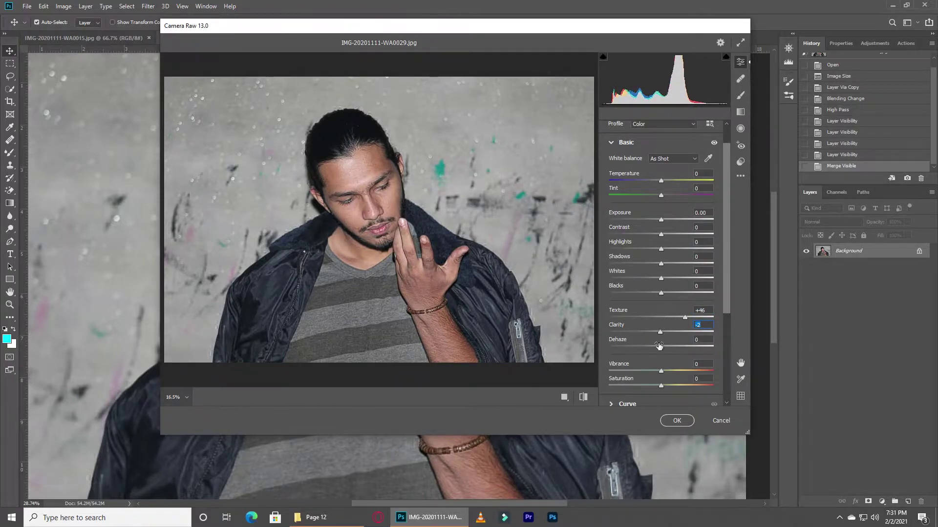
left_click(610, 144)
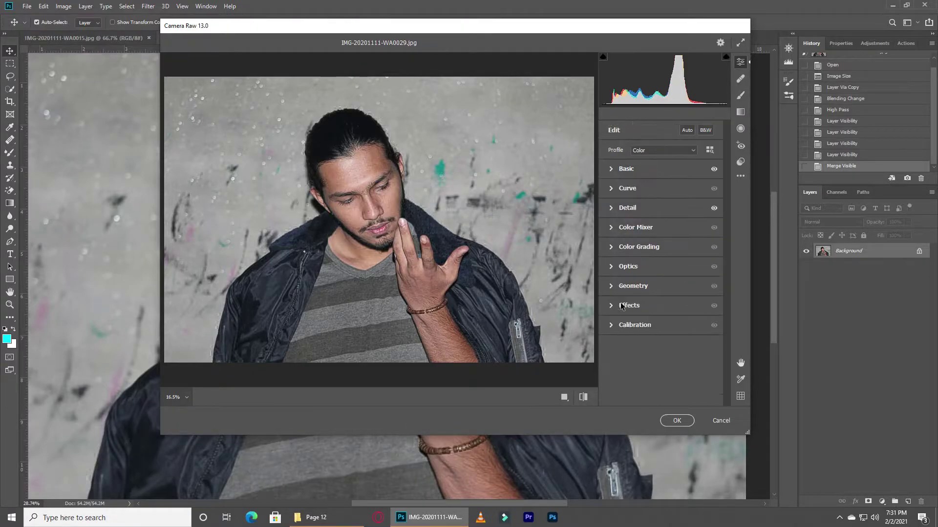
left_click(611, 209)
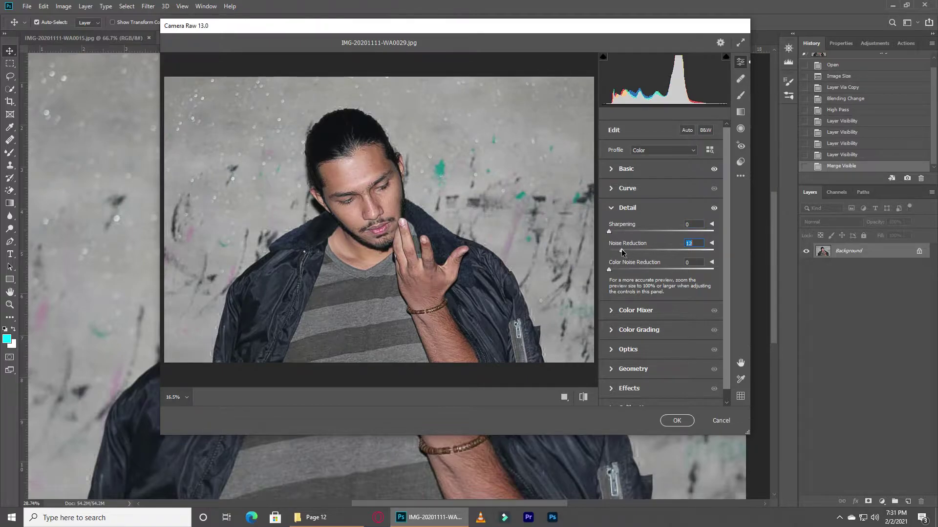
left_click_drag(625, 251, 641, 251)
left_click(675, 421)
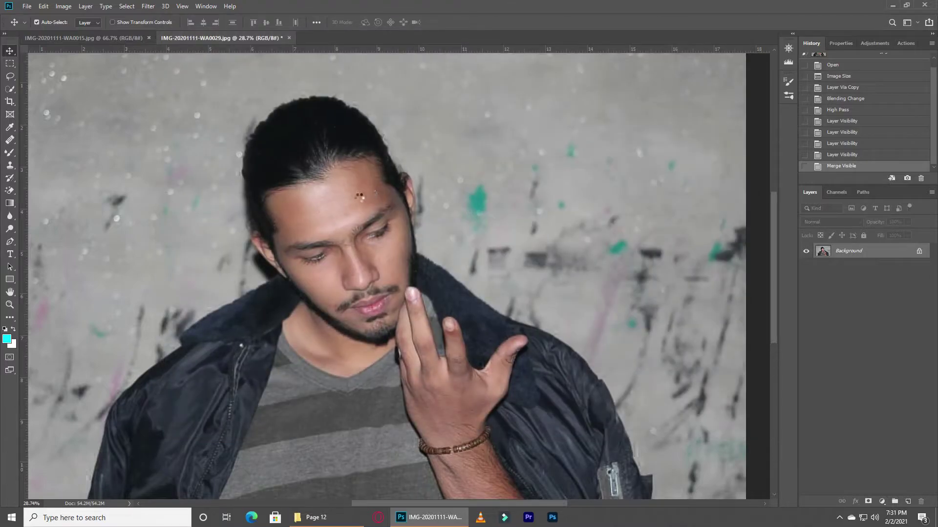
Step: Apply the Despeckle noise filter to the portrait
scroll(352, 199, "up", 1)
scroll(371, 244, "up", 1)
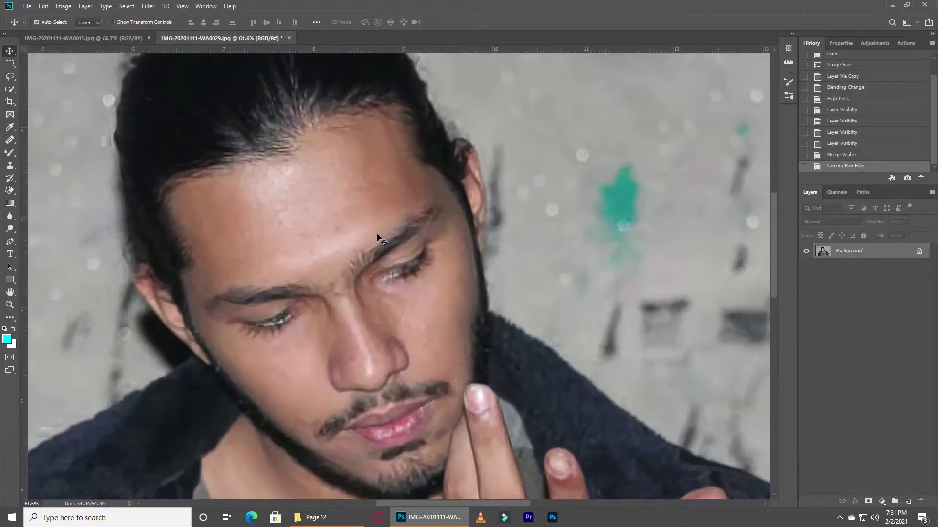
scroll(378, 237, "up", 1)
scroll(381, 240, "down", 3)
scroll(342, 220, "up", 1)
scroll(293, 195, "up", 1)
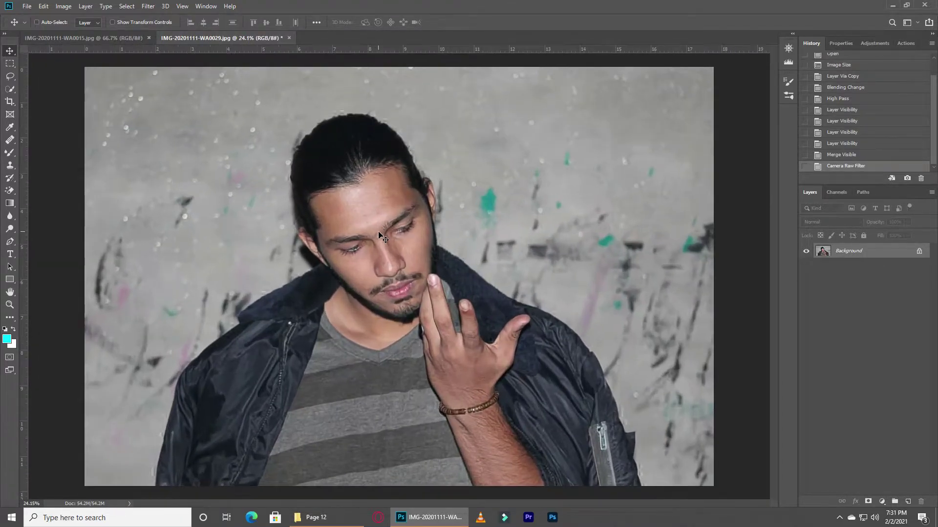
left_click(165, 6)
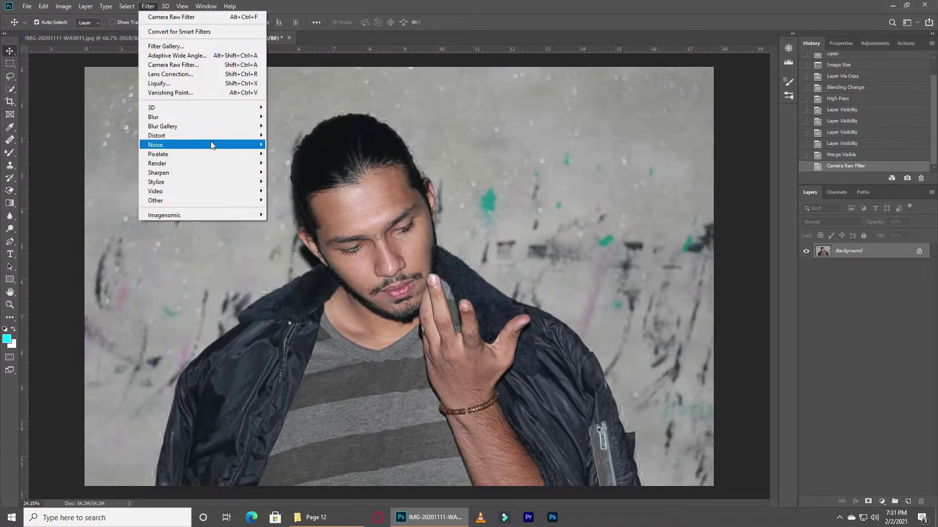
mouse_move(156, 144)
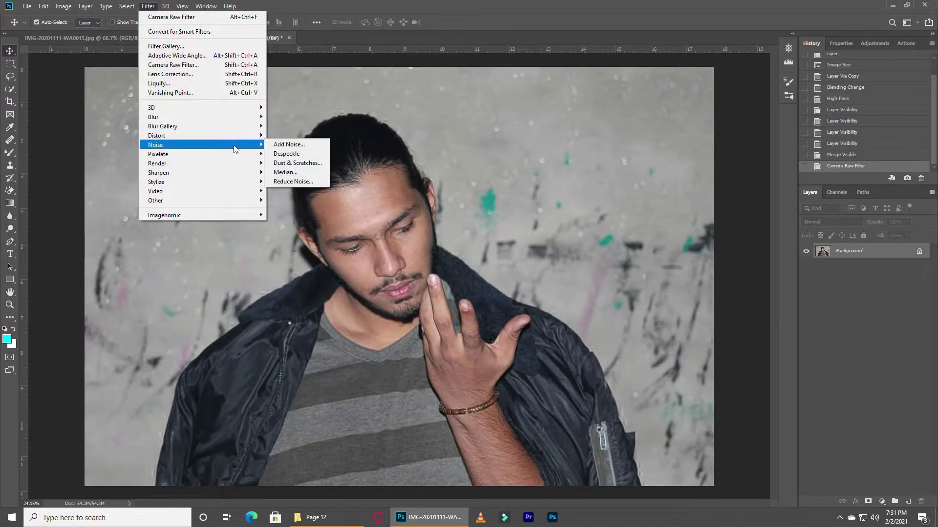
left_click(286, 153)
Step: Apply Reduce Noise with Preserve Details set to 16%
scroll(327, 240, "up", 2)
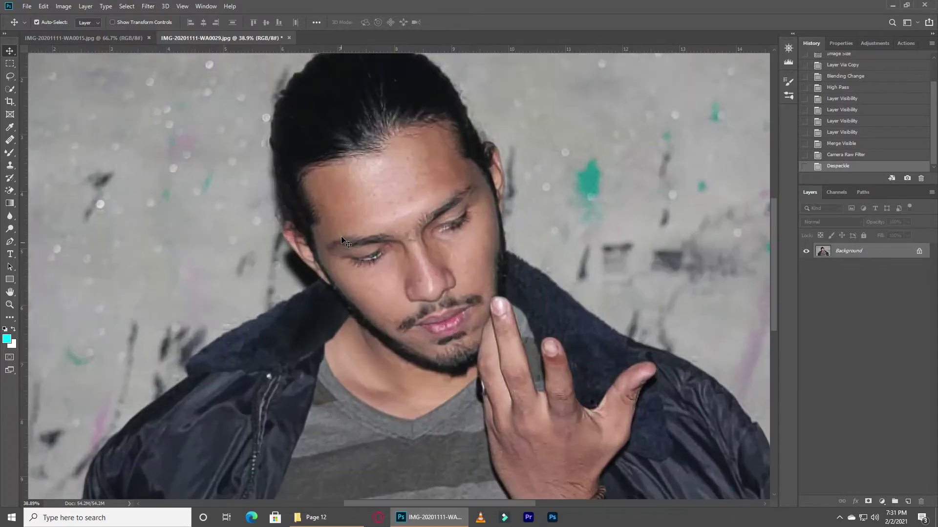
scroll(327, 239, "up", 2)
left_click(123, 7)
mouse_move(148, 7)
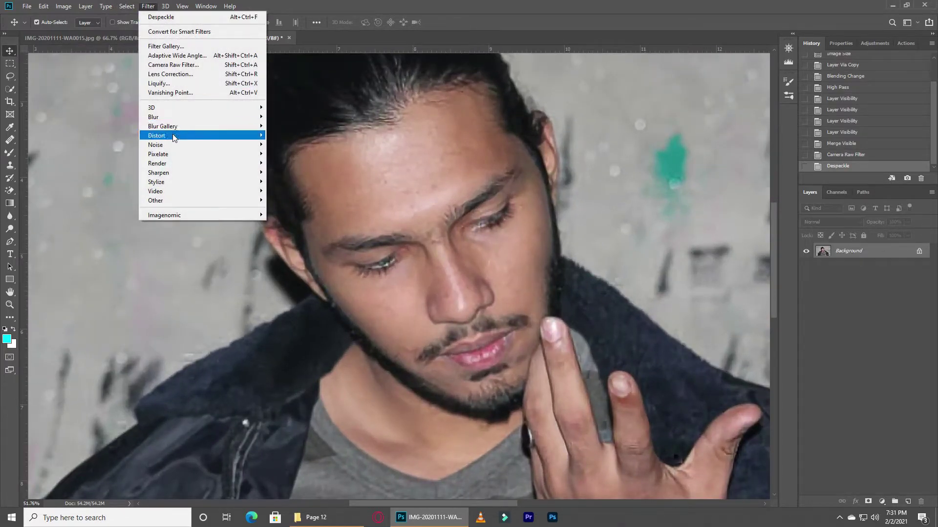
left_click(298, 181)
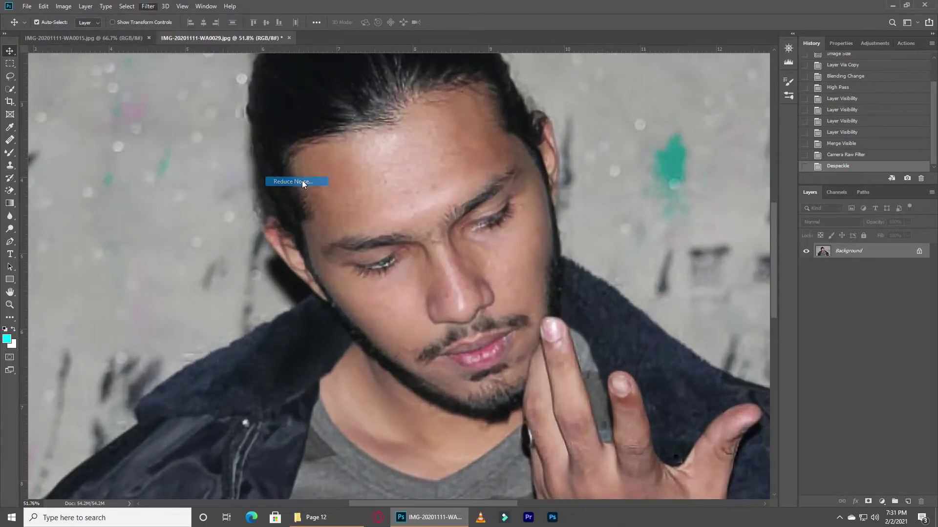
mouse_move(479, 66)
left_mouse_down()
mouse_move(860, 130)
mouse_move(732, 102)
left_mouse_up()
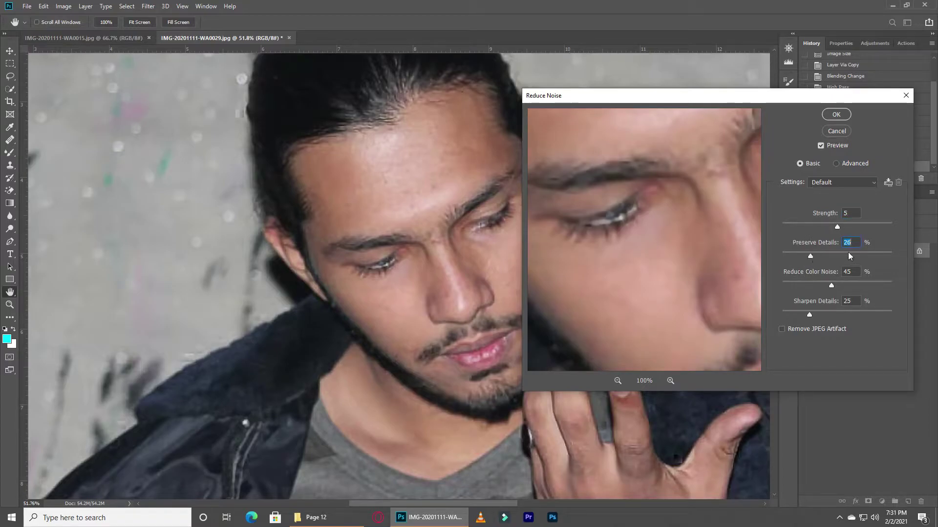
left_click(863, 253)
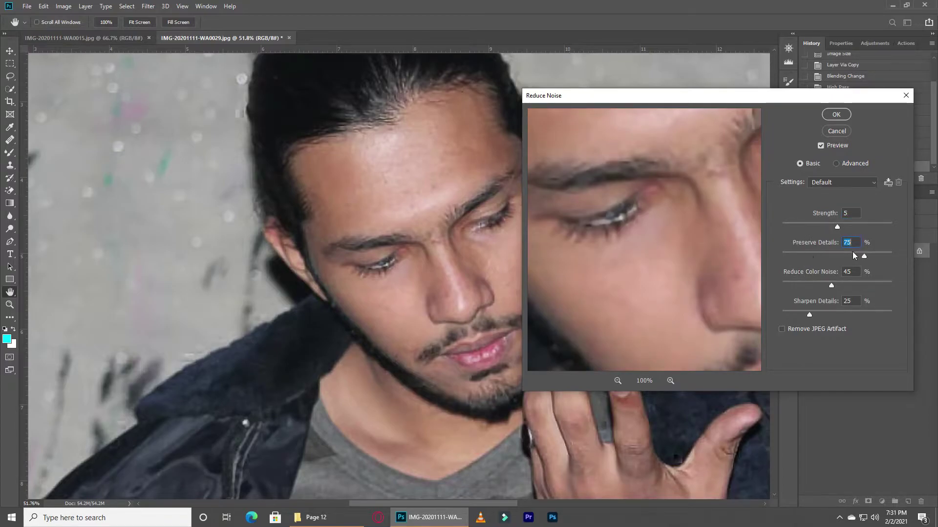
left_click(801, 254)
left_click(835, 114)
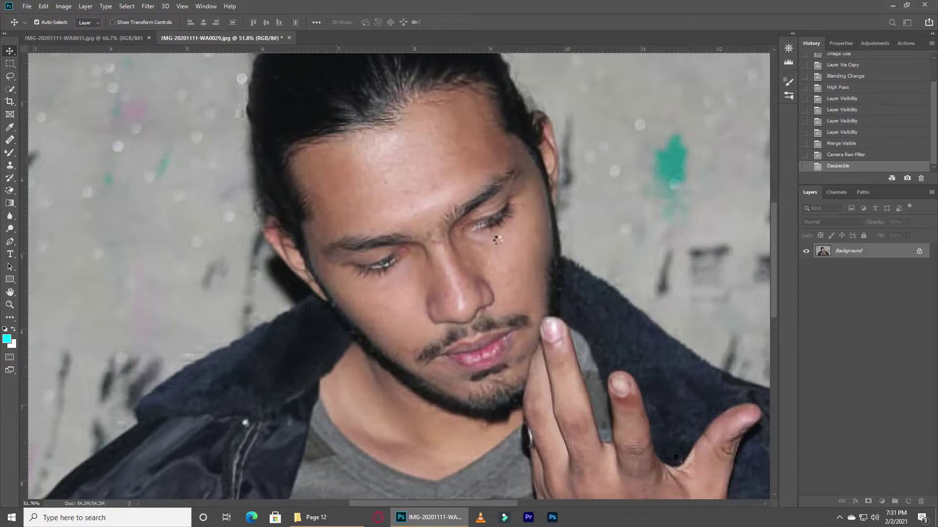
scroll(494, 239, "down", 4)
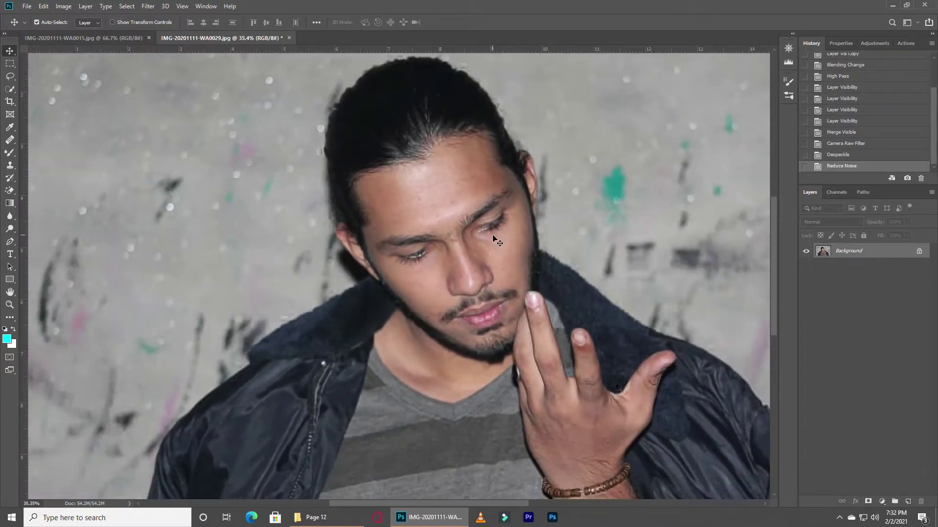
scroll(426, 224, "up", 2)
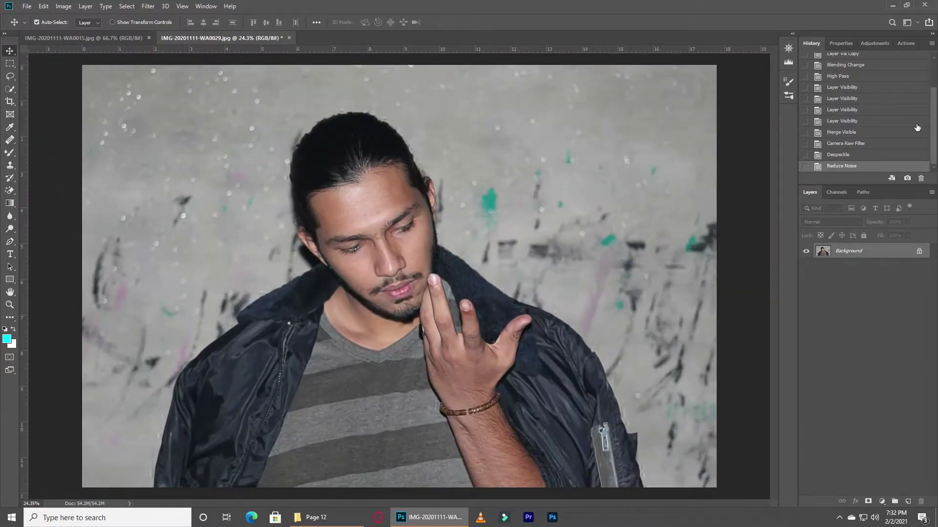
left_click_drag(933, 96, 934, 61)
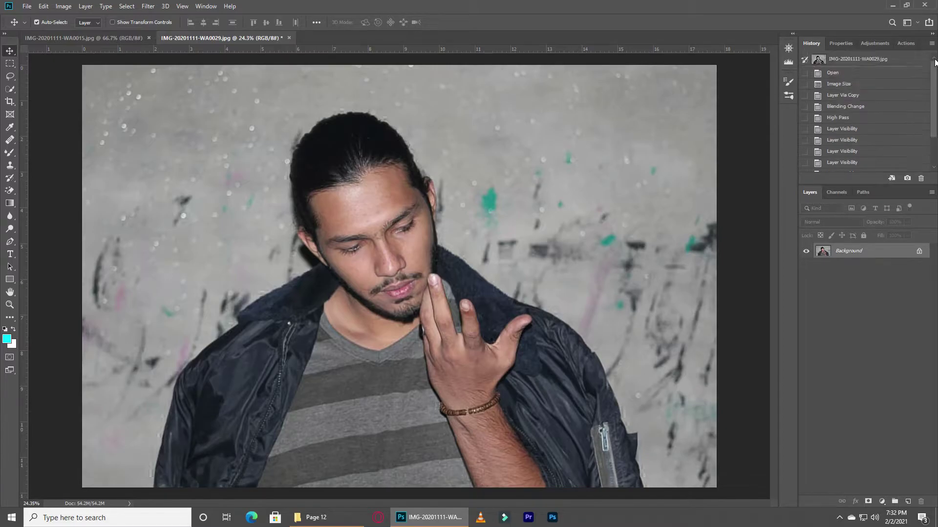
left_click(876, 67)
scroll(406, 252, "up", 5)
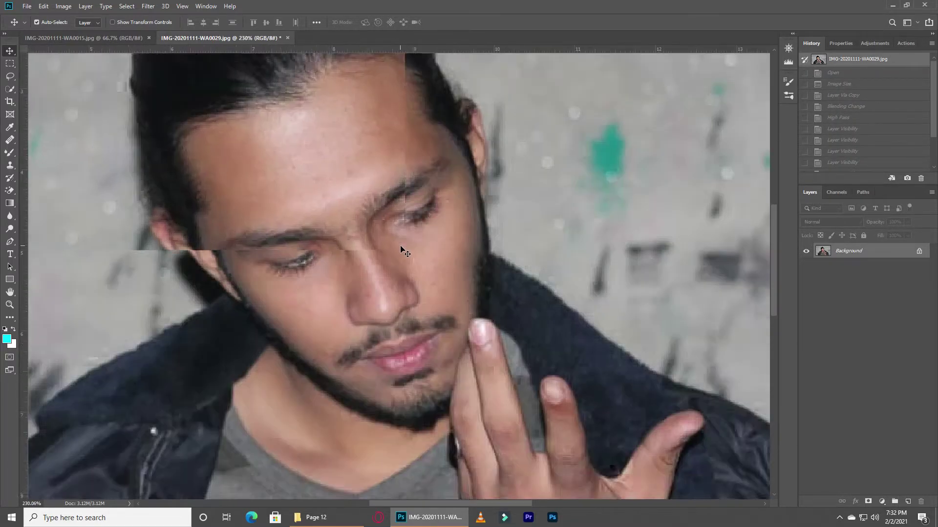
scroll(401, 249, "up", 2)
scroll(844, 169, "down", 2)
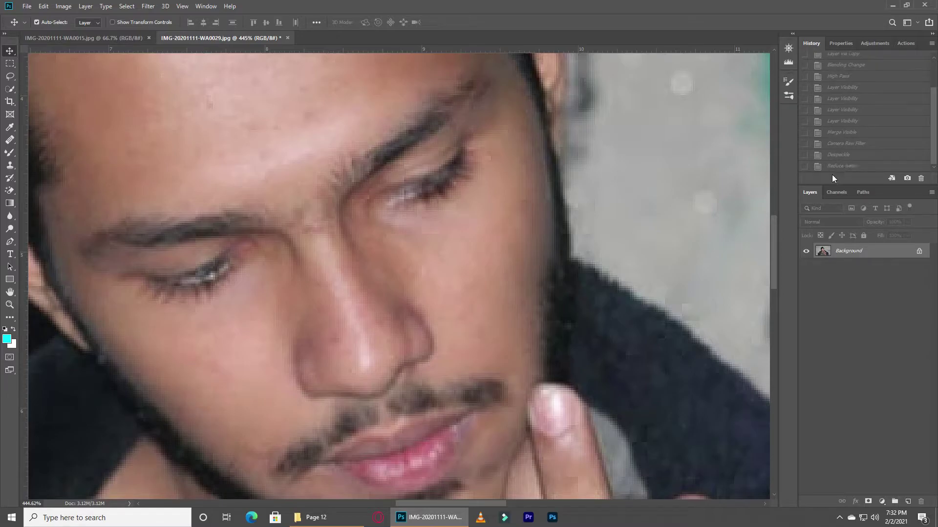
left_click(837, 166)
scroll(498, 224, "down", 2)
scroll(498, 223, "down", 3)
scroll(498, 223, "down", 3)
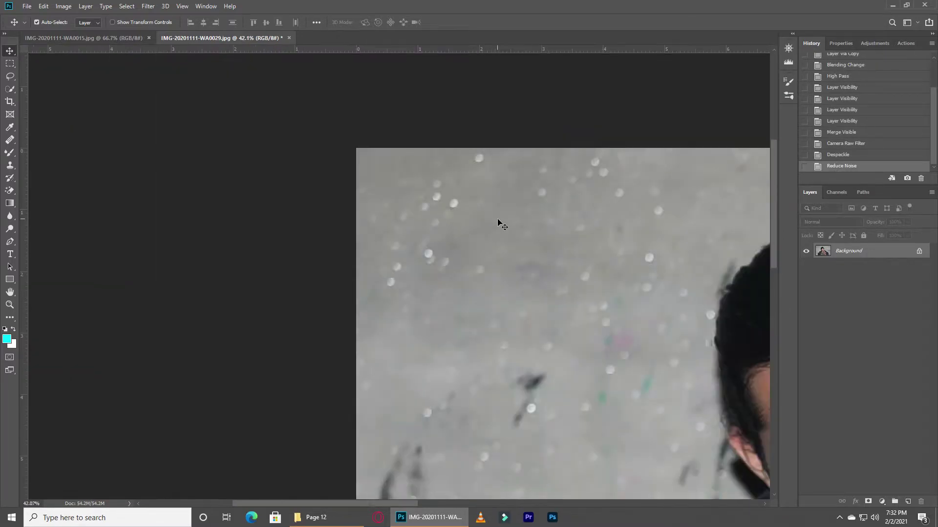
scroll(498, 224, "down", 2)
scroll(498, 224, "down", 1)
scroll(498, 224, "down", 1)
scroll(366, 225, "up", 2)
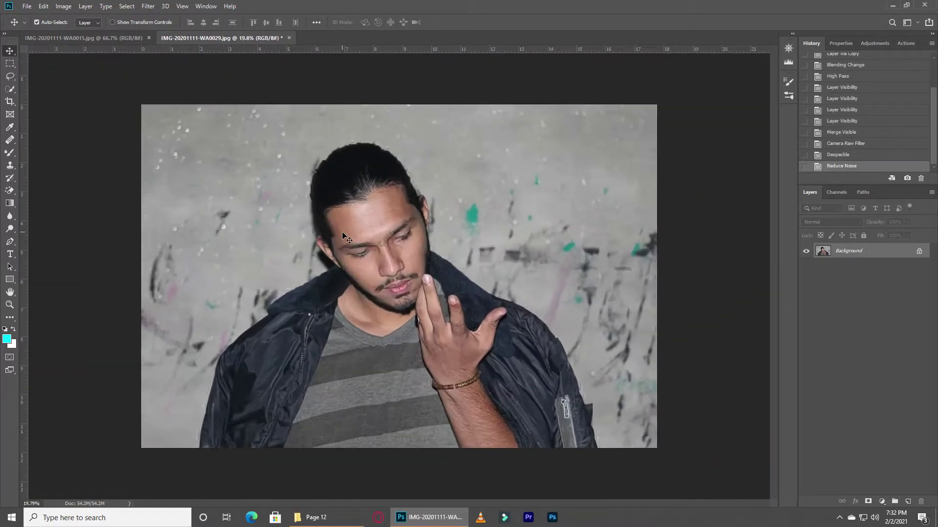
scroll(366, 225, "up", 5)
scroll(438, 245, "down", 1)
scroll(438, 245, "up", 2)
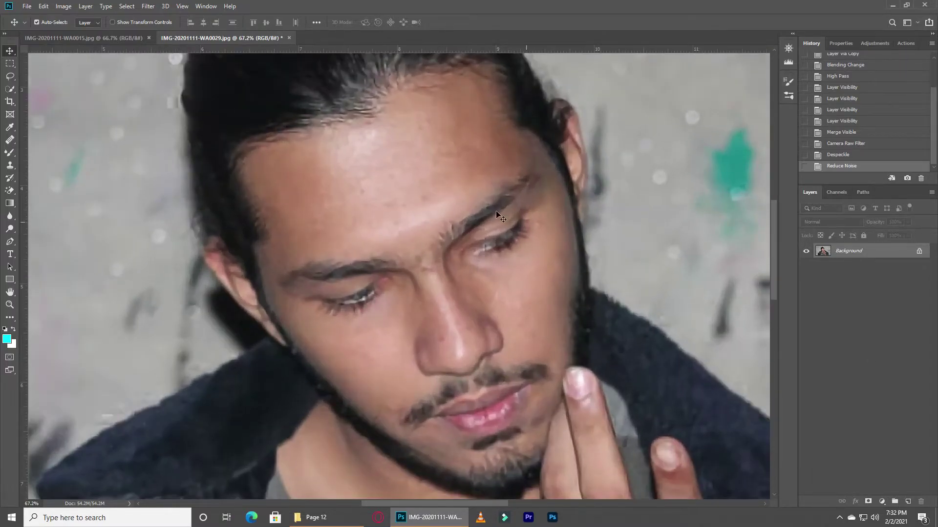
scroll(478, 220, "down", 2)
scroll(479, 222, "down", 3)
scroll(410, 245, "up", 1)
scroll(417, 248, "down", 1)
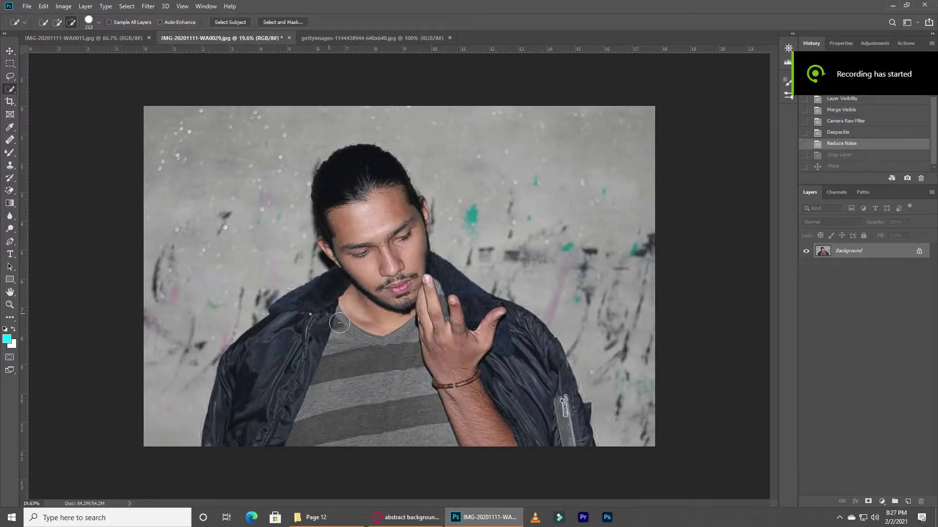
Step: Quick-select the man's head, hand, shoulder and neck
left_click(486, 381)
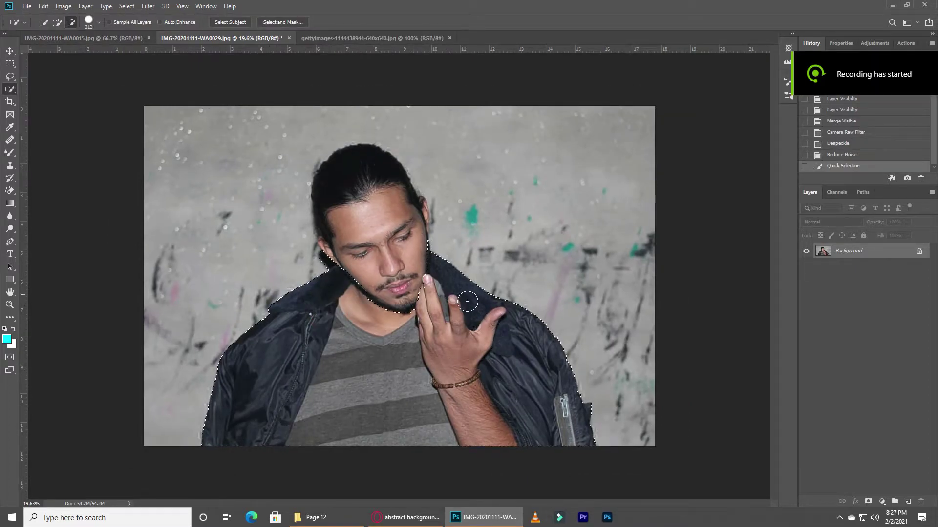
left_click(321, 257)
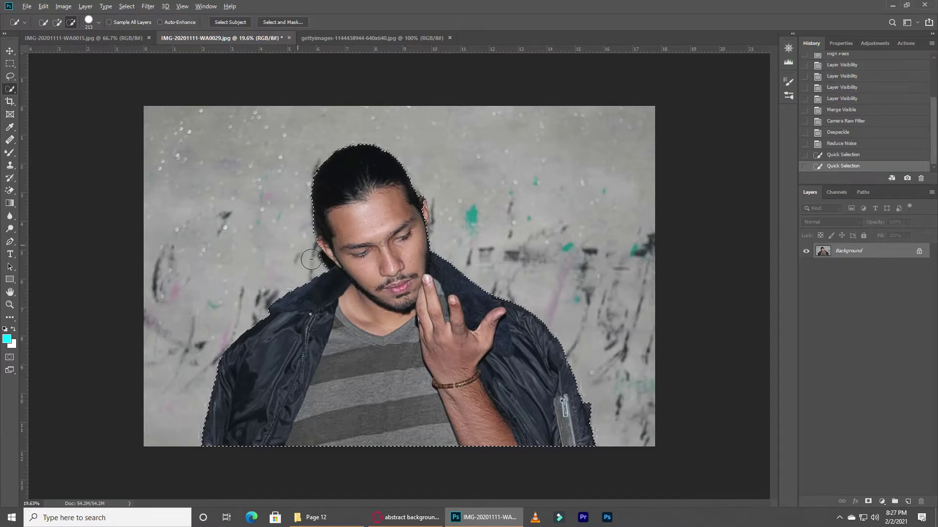
left_click(325, 271)
scroll(414, 201, "up", 3)
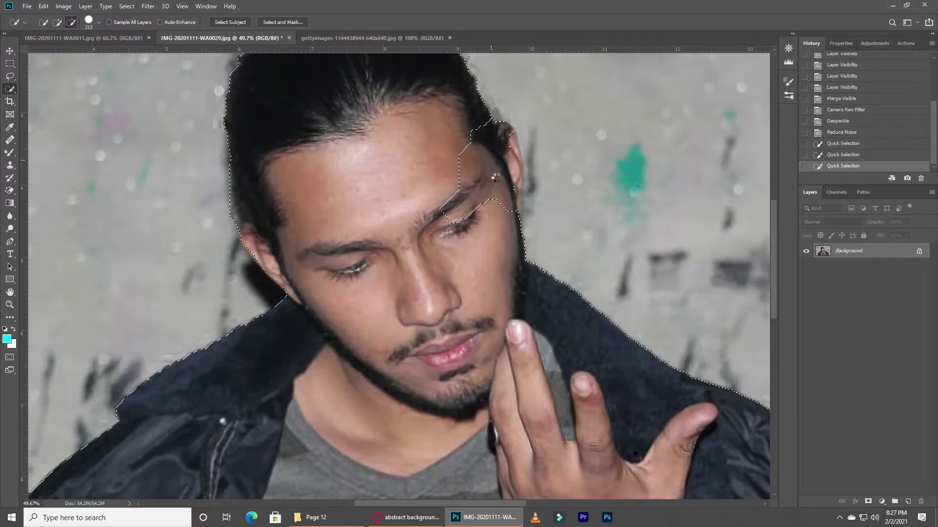
left_click(514, 197, "alt")
key("ctrl+z")
Step: Refine the selection around the ear, trimming the excess and smoothing the edge
left_click_drag(512, 168, 521, 216)
left_click(521, 215, "alt")
left_click(520, 195, "alt")
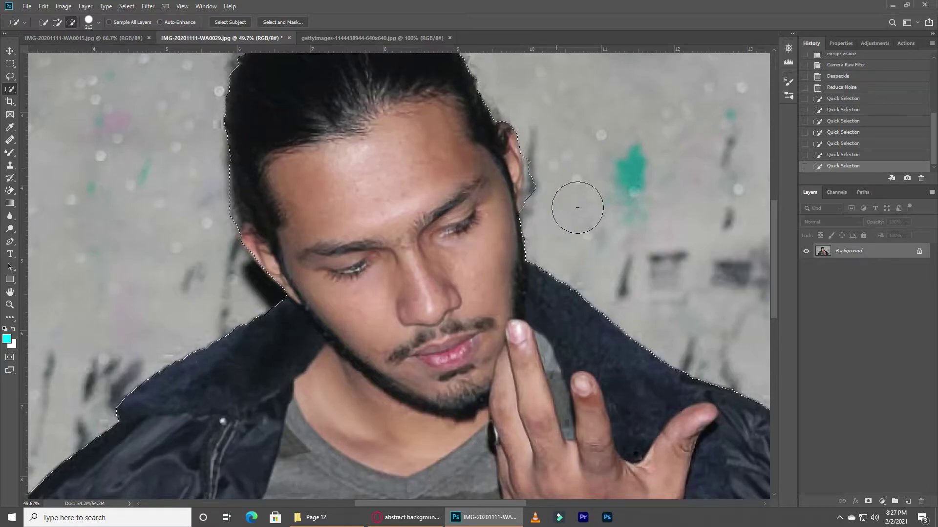
left_click(550, 188, "alt")
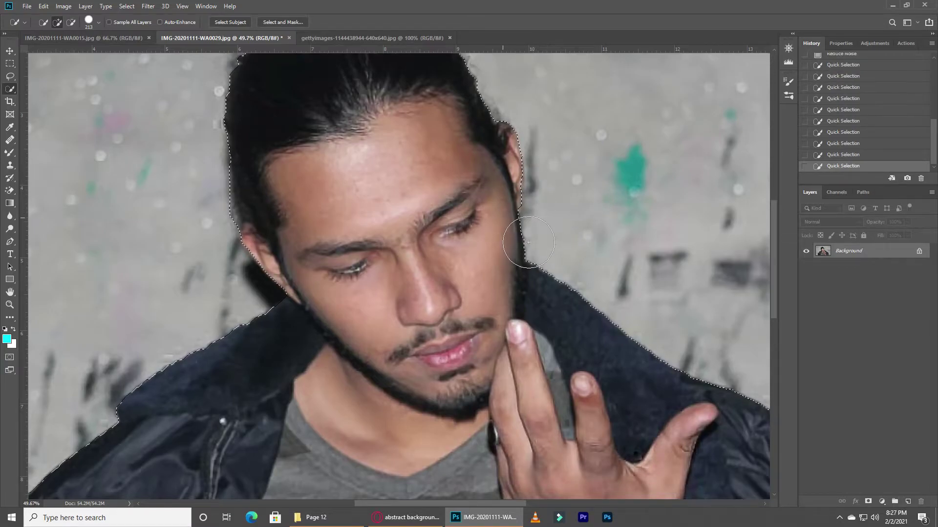
left_click(508, 221, "alt")
scroll(507, 220, "down", 3)
scroll(507, 220, "down", 2)
Step: Feather the selection and copy the man onto his own new layer
right_click(381, 262)
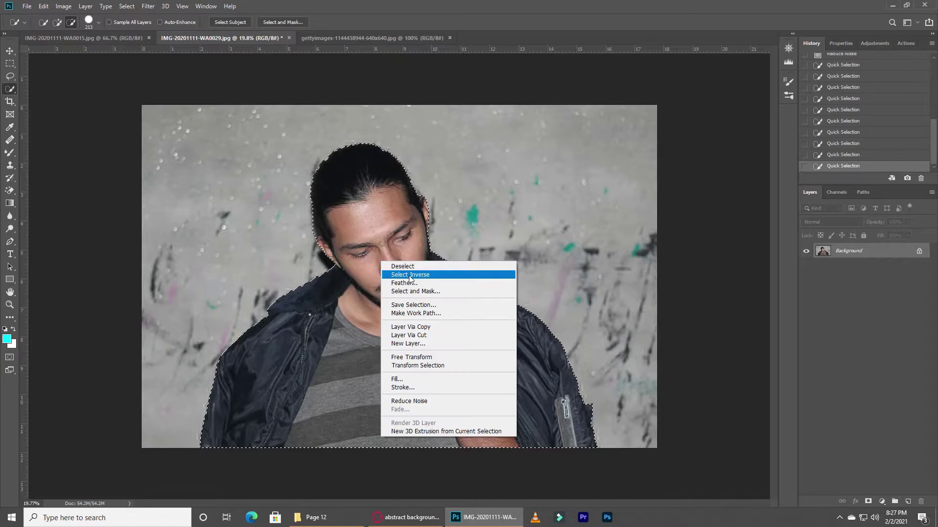
left_click(409, 283)
left_click(517, 163)
key("ctrl+j")
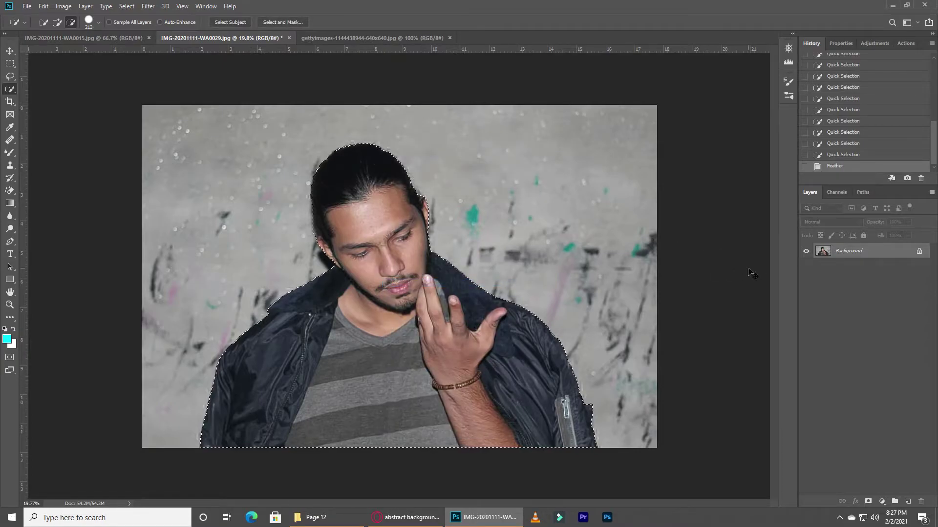
left_click(344, 40)
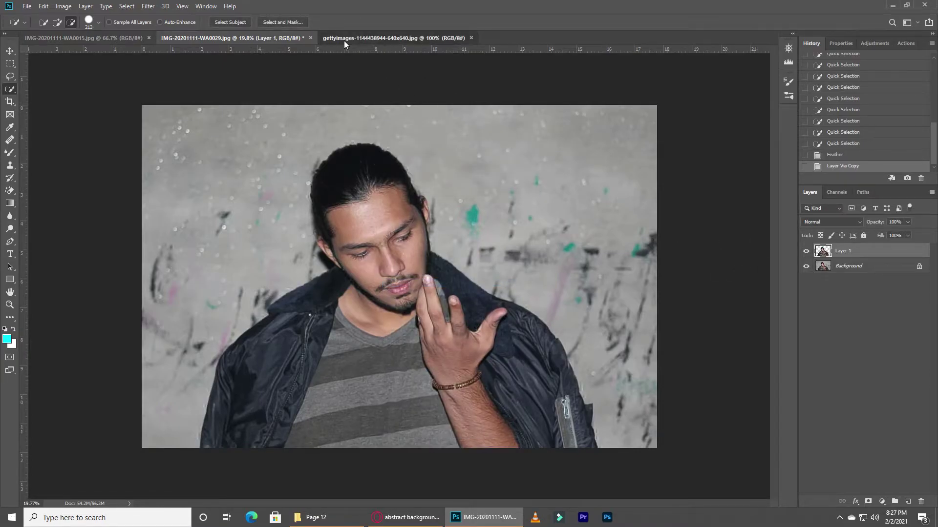
Step: Bring the gettyimages light-burst image in, scale it to fill the canvas, and place it below Layer 1
key("v")
mouse_move(430, 268)
left_mouse_down()
mouse_move(236, 37)
mouse_move(386, 298)
mouse_move(729, 195)
left_mouse_up()
key("ctrl+t")
left_click_drag(674, 186, 589, 194)
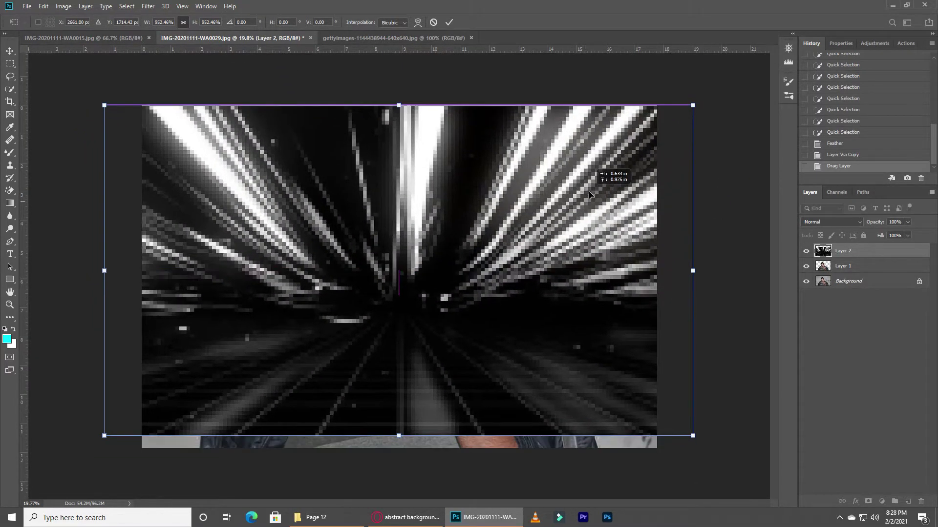
left_click_drag(694, 107, 712, 94)
key("Return")
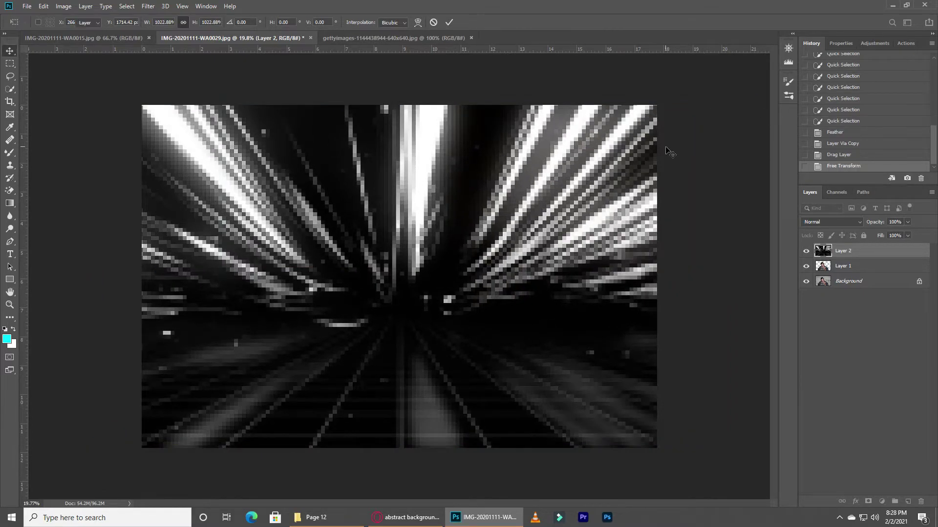
left_click_drag(848, 257, 848, 275)
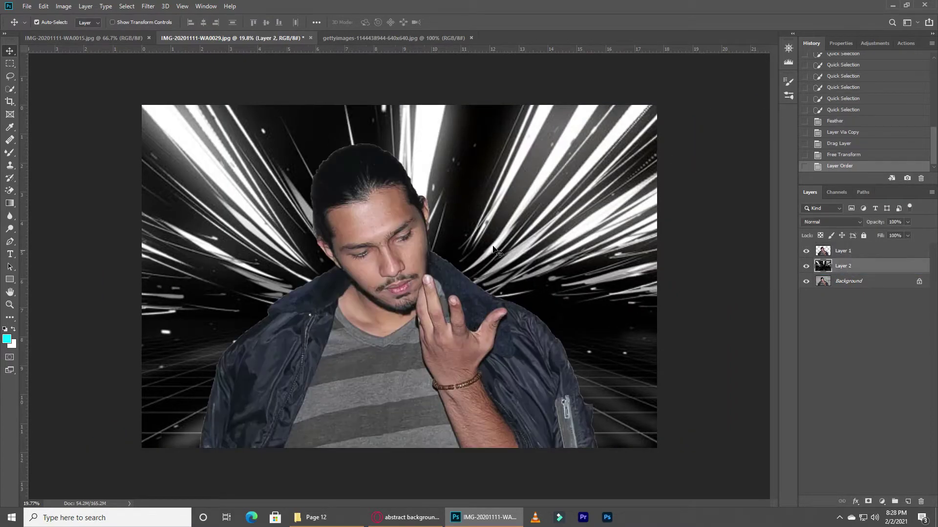
left_click(148, 6)
mouse_move(154, 117)
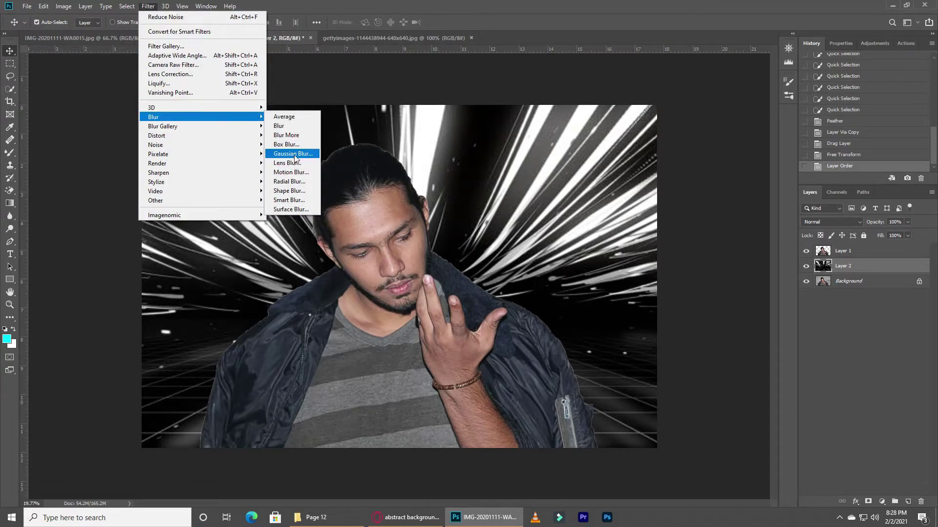
Step: Give the light-burst layer a 9.8-pixel Gaussian Blur and Soft Light blending
left_click(293, 154)
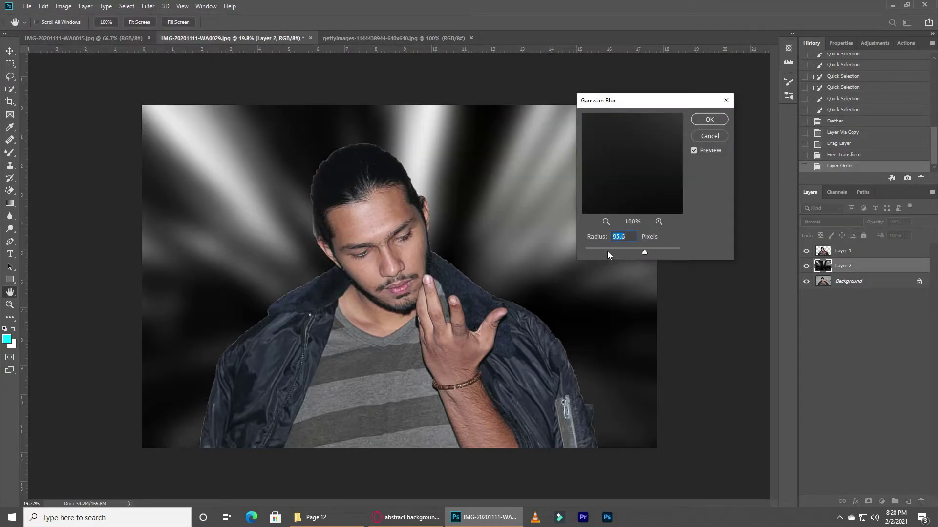
left_click_drag(607, 251, 622, 252)
key("Return")
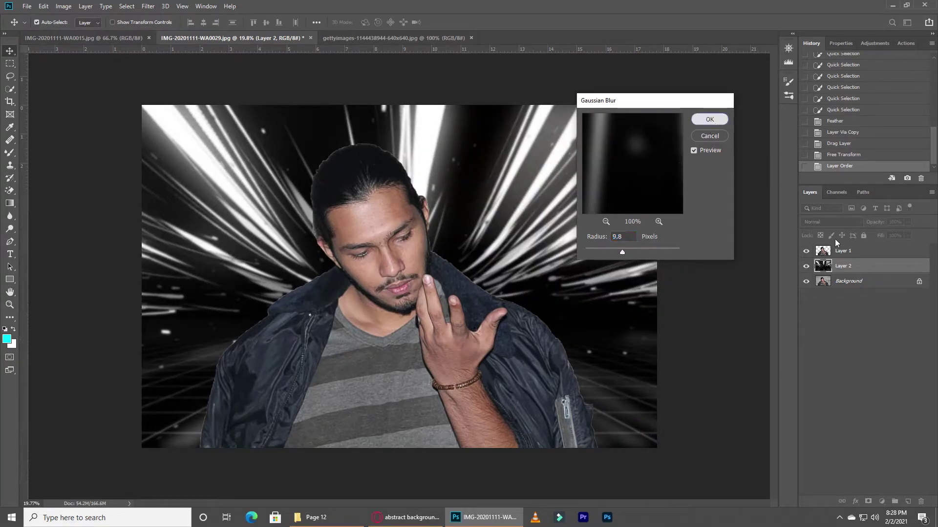
left_click(825, 221)
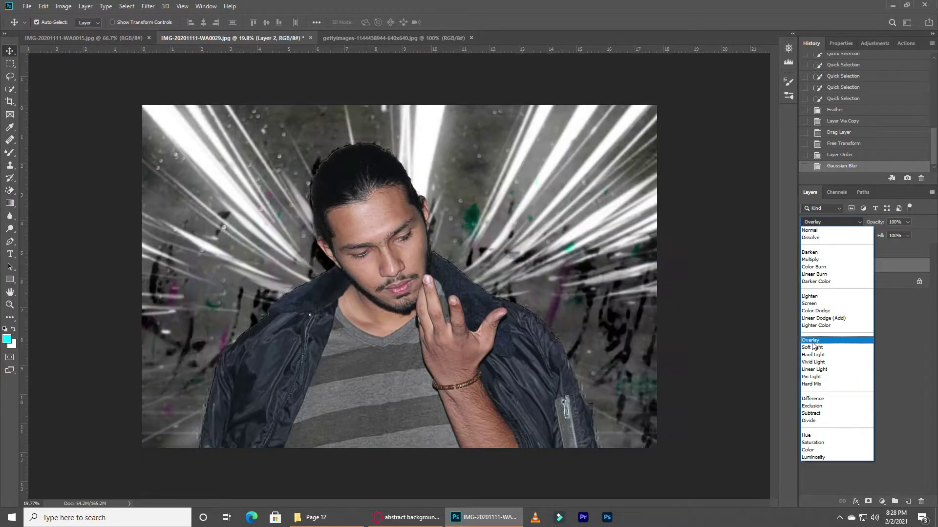
left_click(813, 348)
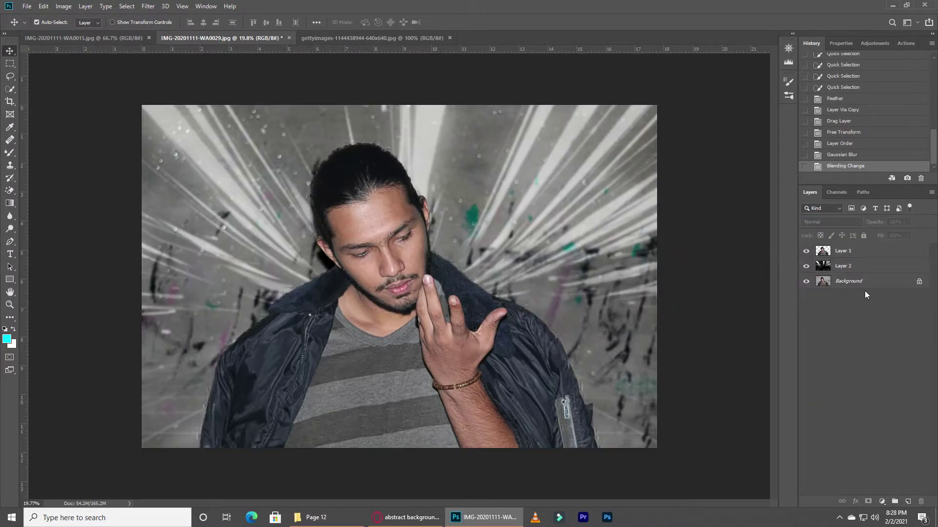
Step: Load the man's outline, invert and feather it, delete the fringe, then deselect
left_click(852, 251)
left_click(822, 251, "ctrl")
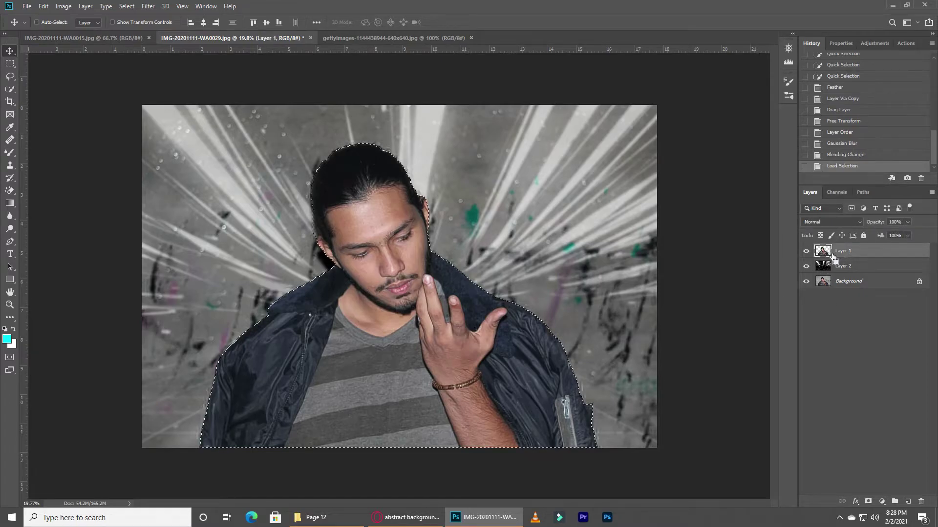
key("w")
key("ctrl+shift+i")
right_click(526, 217)
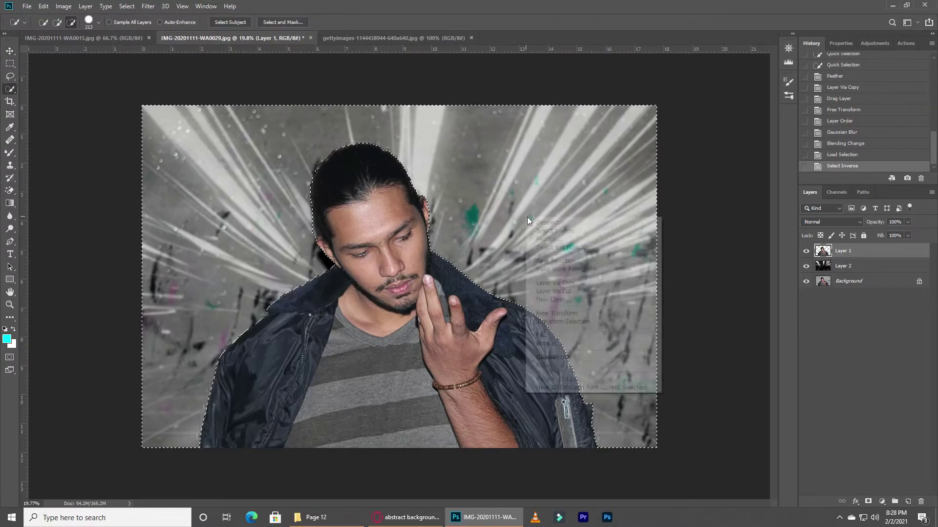
left_click(537, 236)
left_click(517, 161)
key("Delete")
key("Delete")
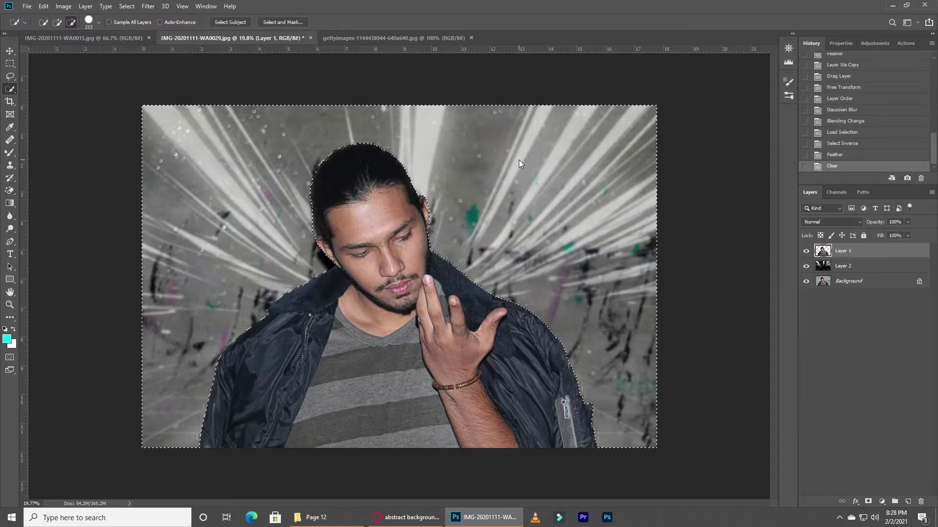
key("Delete")
key("Delete")
key("Delete")
key("ctrl+d")
Step: Merge all visible layers into a single Background layer, comparing before and after
scroll(511, 247, "down", 1)
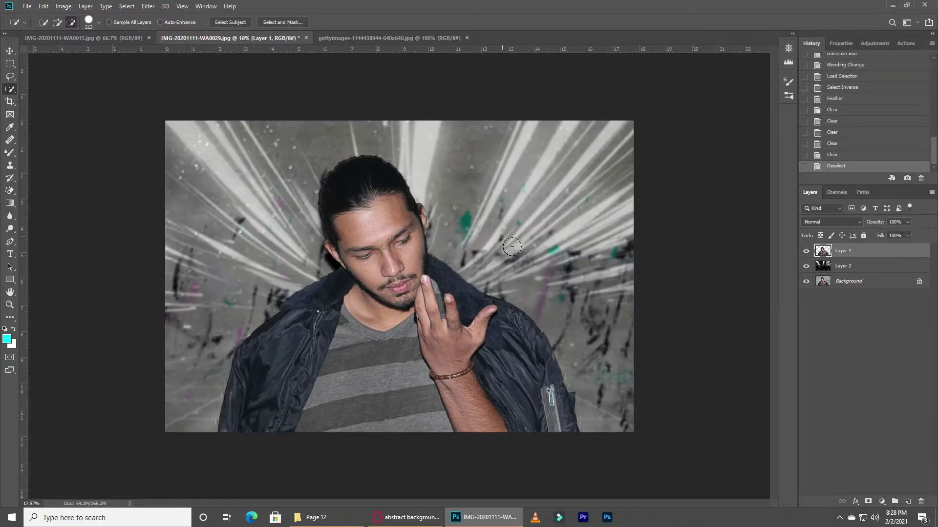
scroll(512, 246, "down", 2)
scroll(512, 247, "up", 2)
scroll(511, 247, "up", 1)
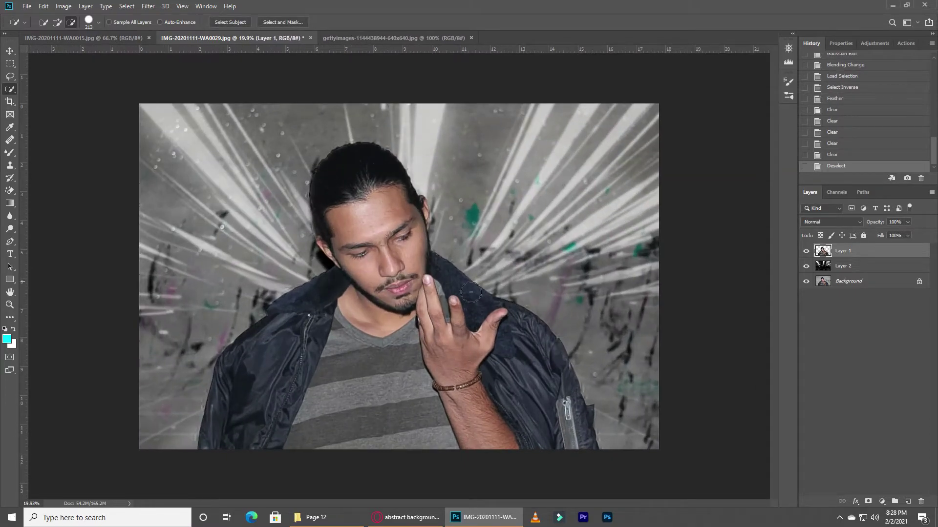
key("ctrl+shift+e")
key("ctrl+z")
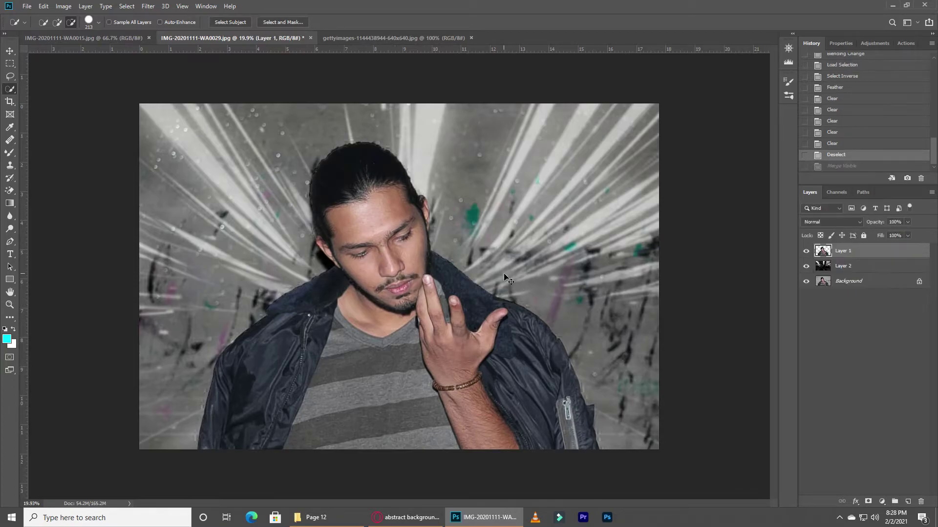
key("ctrl+shift+z")
scroll(394, 247, "up", 5)
scroll(394, 246, "up", 6)
scroll(394, 247, "down", 1)
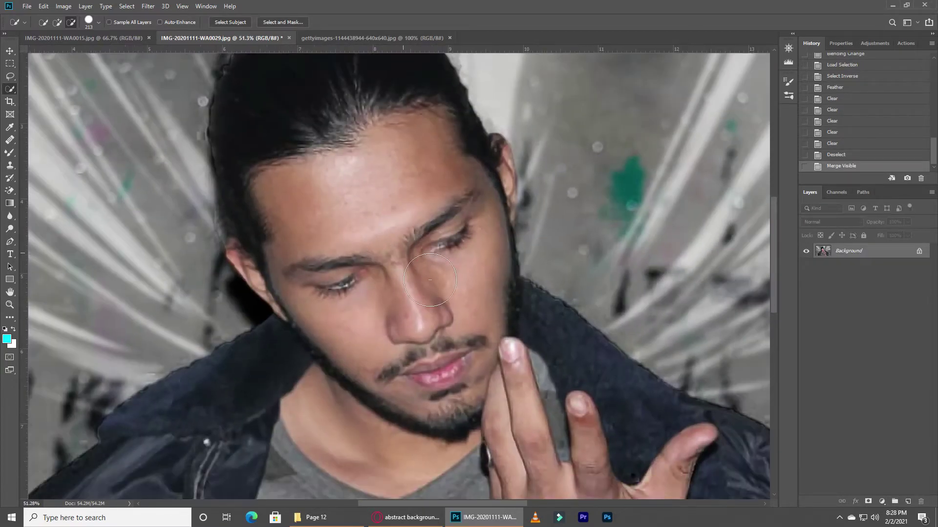
Step: Apply Imagenomic Portraiture with the Default preset, previewing the forehead and eyes first
key("v")
scroll(371, 205, "down", 1)
left_click(148, 6)
mouse_move(201, 201)
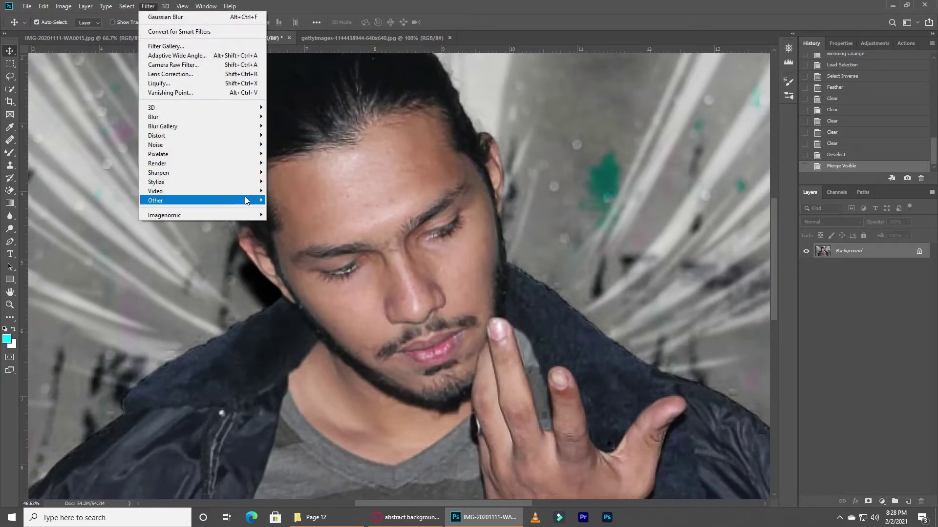
left_click(284, 217)
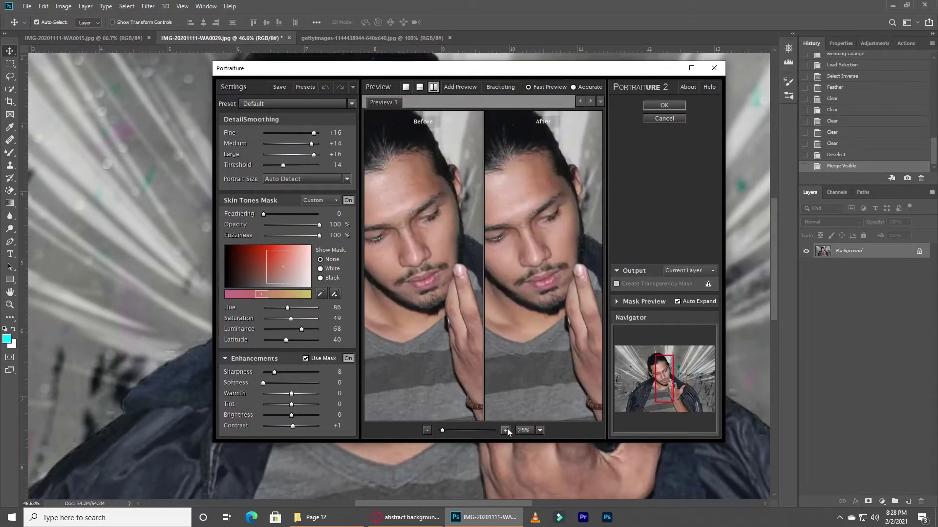
left_click_drag(525, 282, 554, 280)
mouse_move(558, 231)
left_mouse_down()
mouse_move(573, 269)
mouse_move(534, 243)
left_mouse_up()
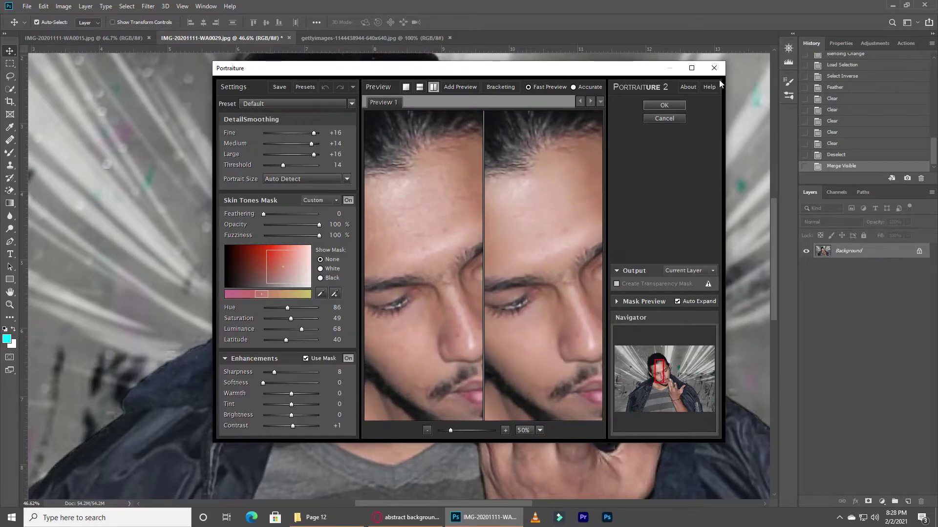
left_click(664, 105)
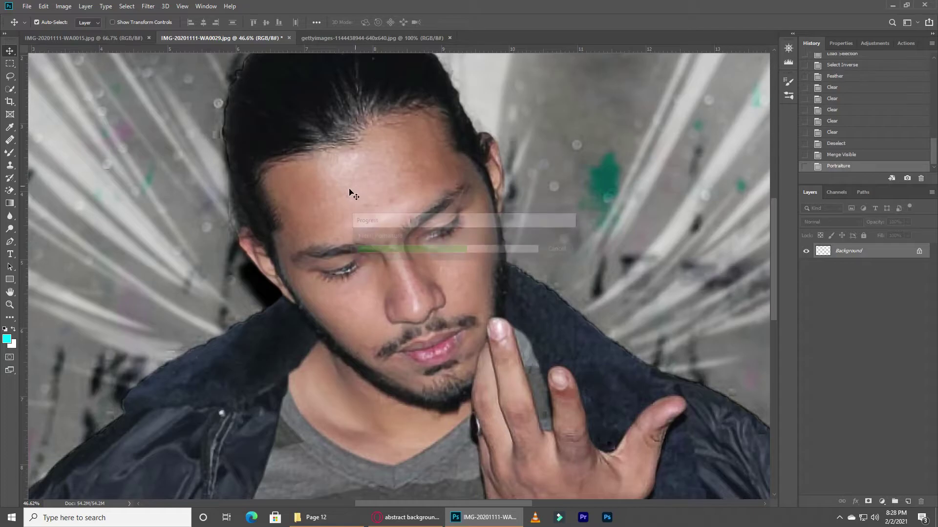
Step: Spot-heal the small blemishes on the forehead, between the brows and beside the nose
scroll(344, 197, "up", 2)
key("j")
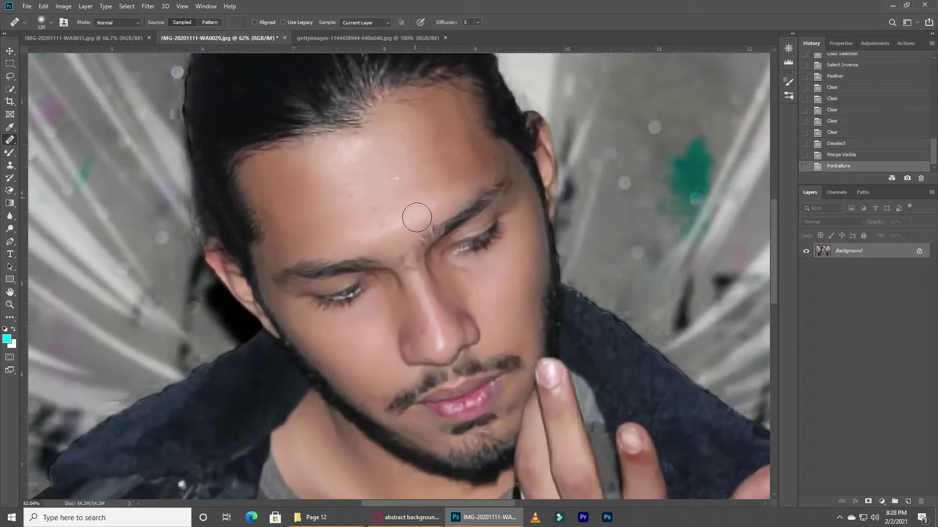
left_click(416, 217)
left_click(373, 228)
left_click(366, 204)
left_click(391, 217)
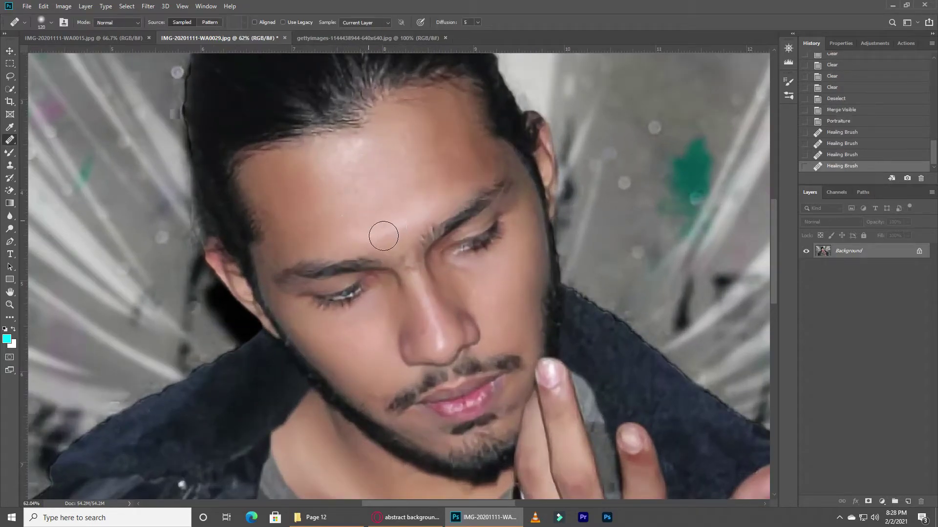
left_click(383, 235)
left_click(378, 358)
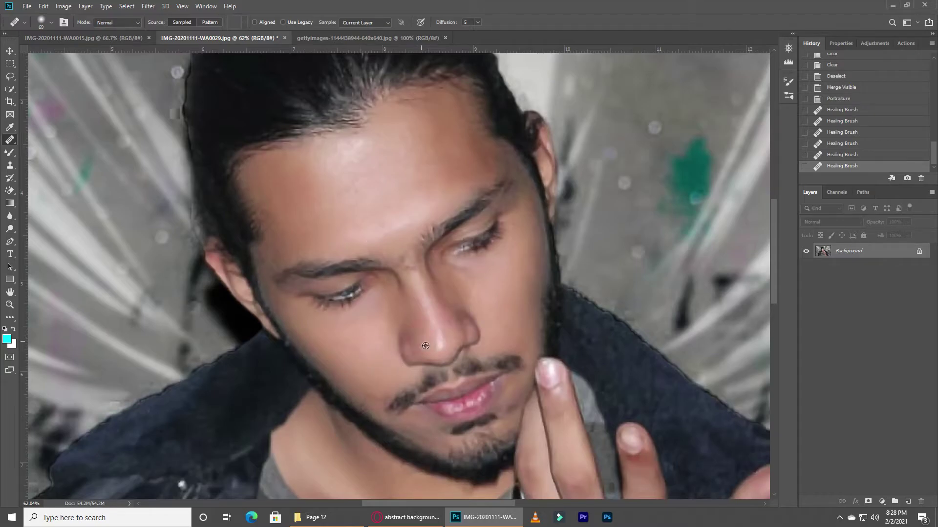
left_click(425, 346)
Step: Soften the forehead and neck skin with an enlarged Mixer Brush
right_click(10, 140)
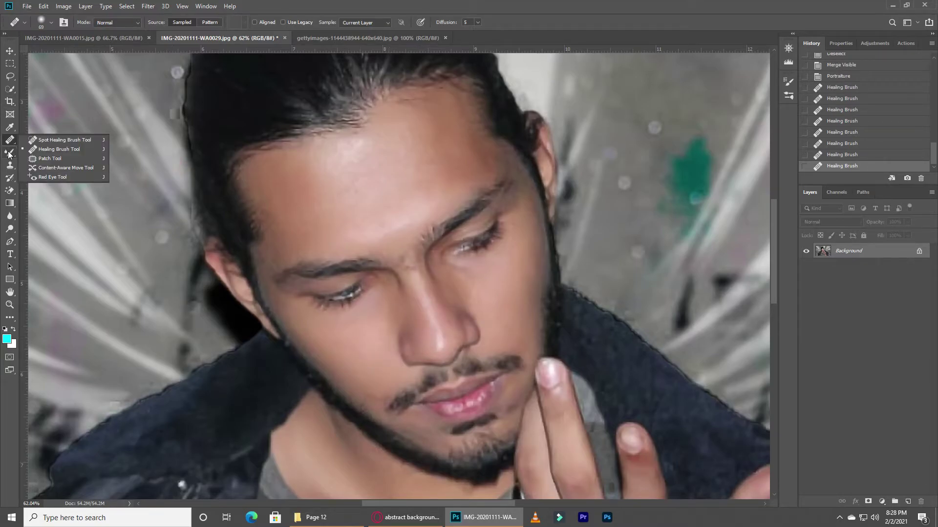
left_click(37, 180)
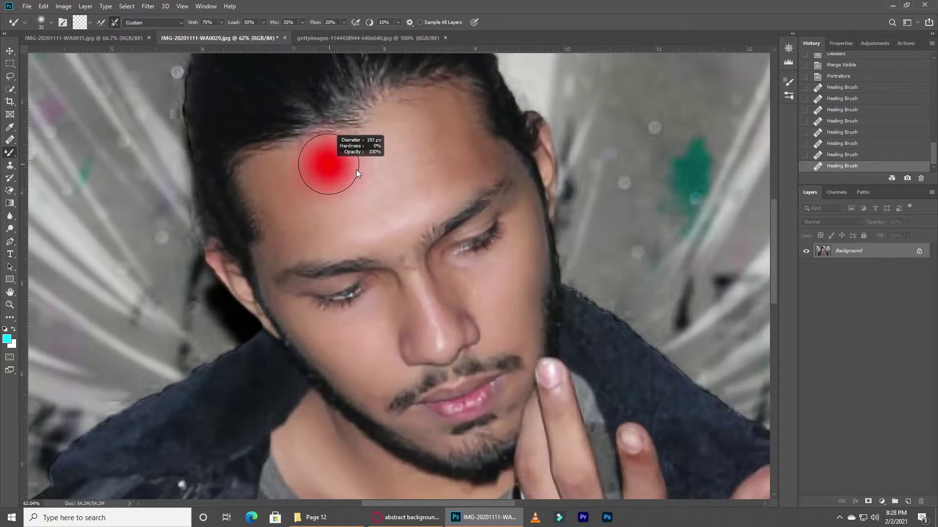
left_click_drag(356, 169, 342, 97)
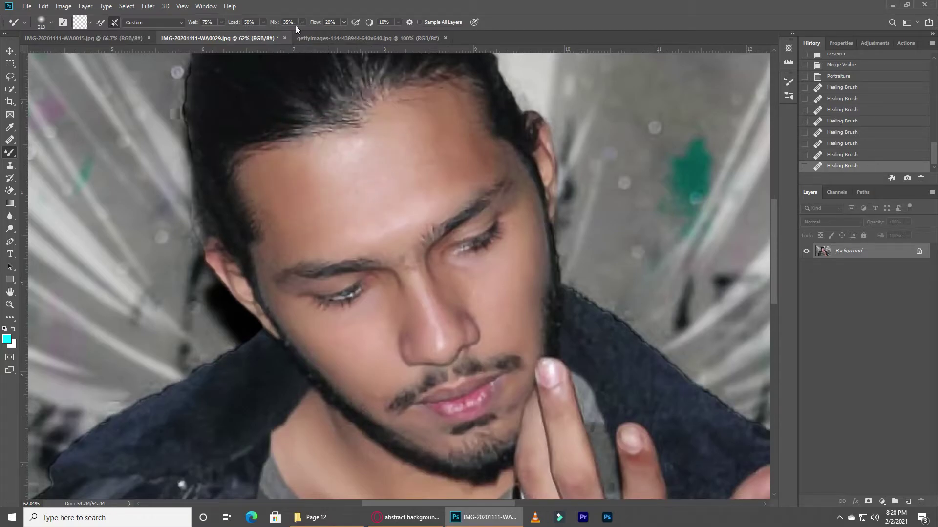
mouse_move(381, 166)
left_mouse_down()
mouse_move(410, 172)
mouse_move(360, 209)
mouse_move(415, 198)
mouse_move(321, 260)
mouse_move(461, 157)
mouse_move(513, 314)
mouse_move(540, 321)
mouse_move(399, 432)
left_mouse_up()
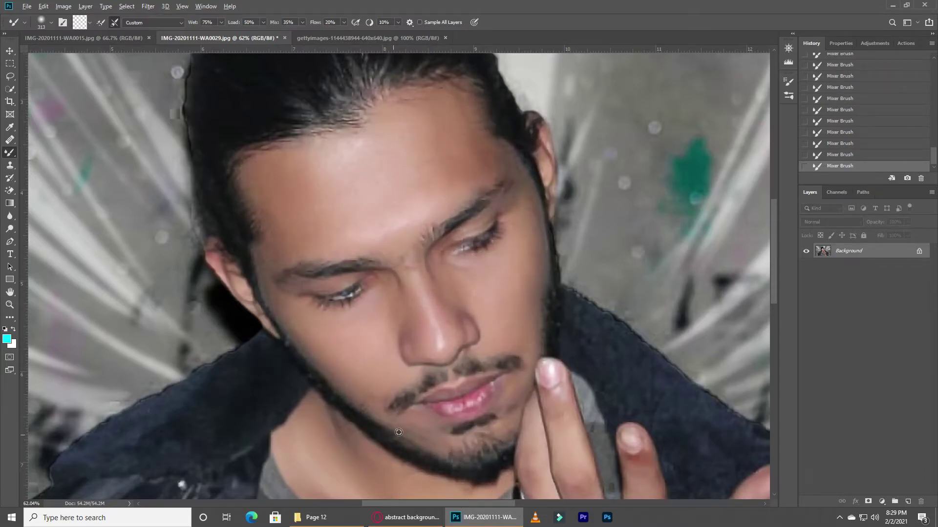
scroll(399, 433, "down", 5)
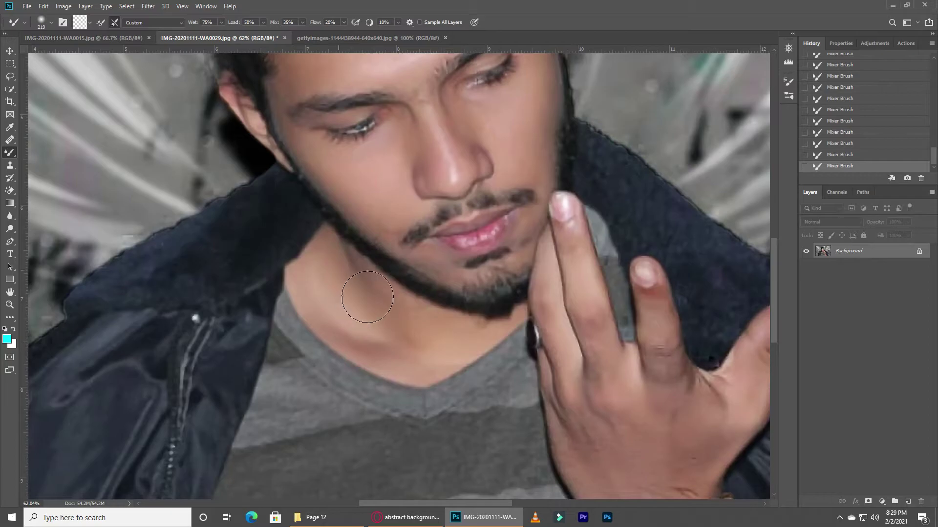
scroll(376, 327, "down", 5)
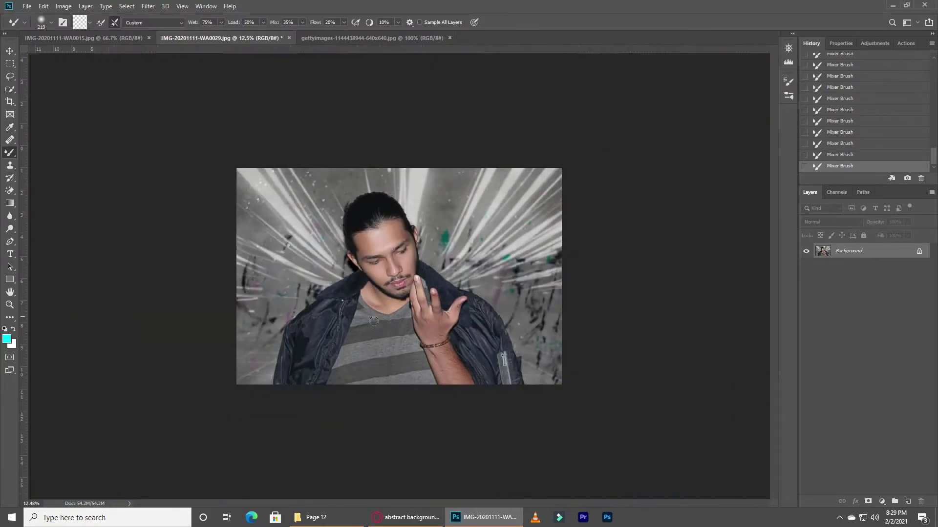
scroll(373, 320, "up", 1)
left_click(148, 6)
Step: Open Camera Raw, set Exposure to −0.55 and Contrast to +21, and lower Vibrance
left_click(171, 63)
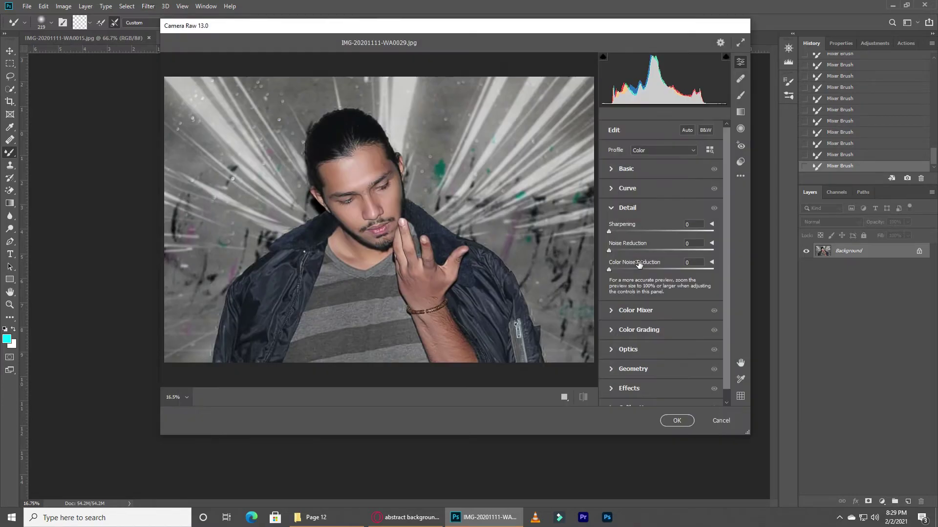
left_click(615, 169)
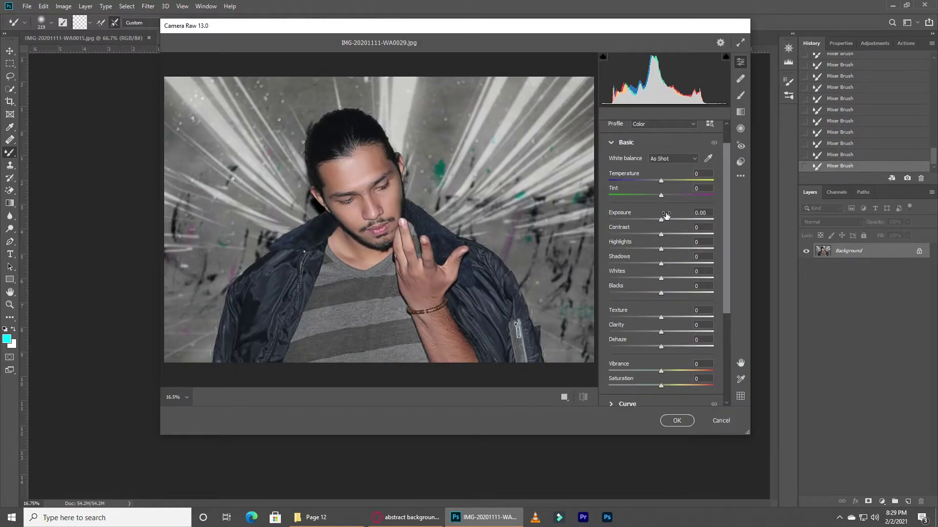
left_click_drag(666, 215, 658, 216)
left_click_drag(661, 372, 628, 369)
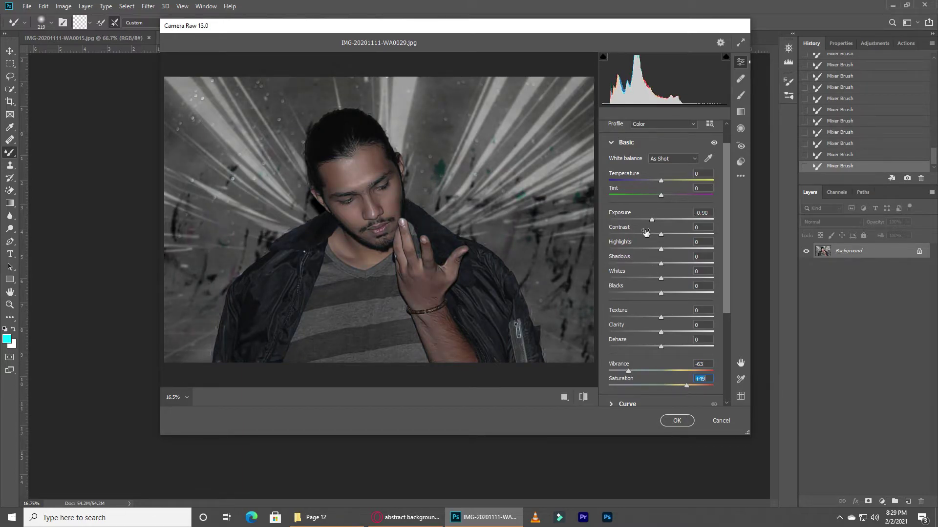
mouse_move(658, 219)
left_mouse_down()
mouse_move(672, 237)
mouse_move(649, 248)
mouse_move(683, 262)
mouse_move(635, 293)
left_mouse_up()
Step: Deepen Blacks to −50 and bring Shadows to +30 in the Basic panel
left_click(664, 262)
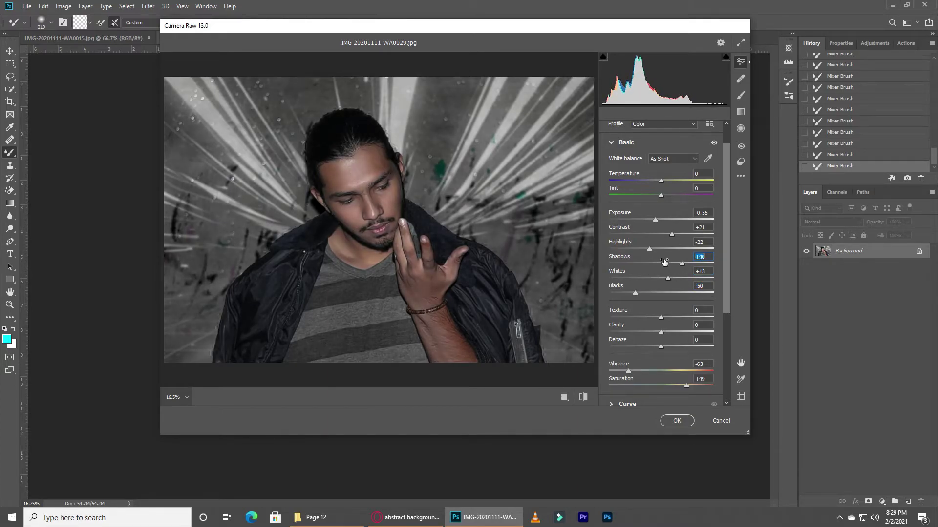
mouse_move(664, 263)
left_mouse_down()
mouse_move(678, 265)
mouse_move(641, 282)
mouse_move(663, 282)
left_mouse_up()
scroll(655, 317, "down", 2)
scroll(659, 318, "down", 4)
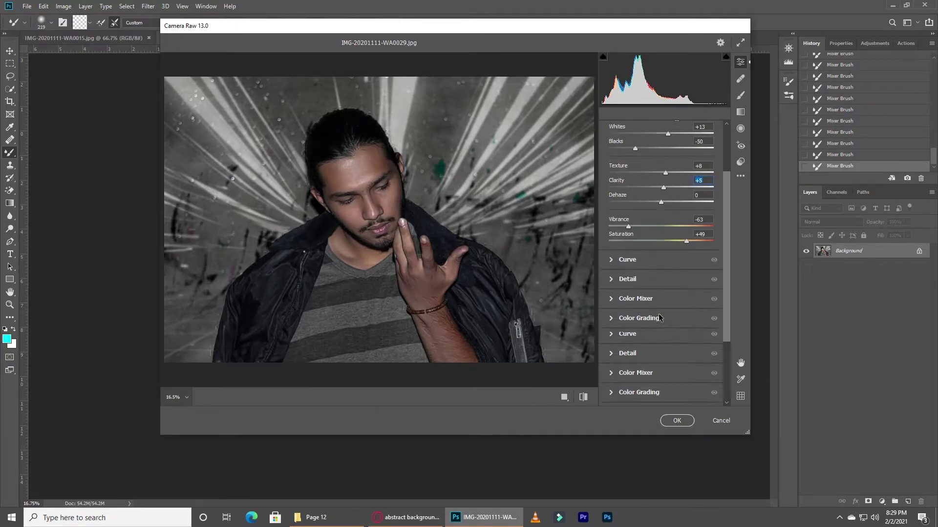
Step: Shift the Calibration primaries: Blue hue −44, Red hue and saturation lowered, Green hue raised
left_click(616, 399)
left_click(637, 382)
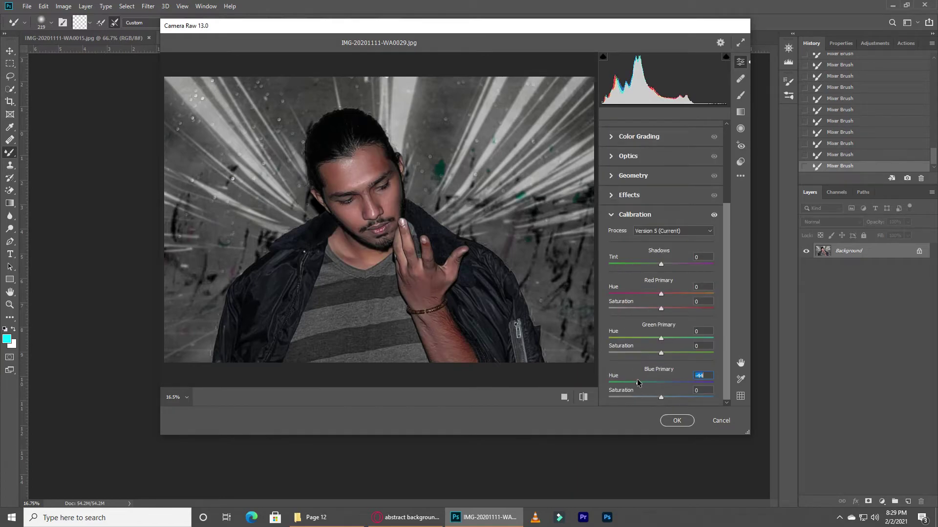
mouse_move(651, 293)
left_mouse_down()
mouse_move(678, 293)
mouse_move(639, 310)
left_mouse_up()
mouse_move(661, 338)
left_mouse_down()
mouse_move(681, 337)
mouse_move(635, 351)
mouse_move(689, 349)
mouse_move(660, 351)
left_mouse_up()
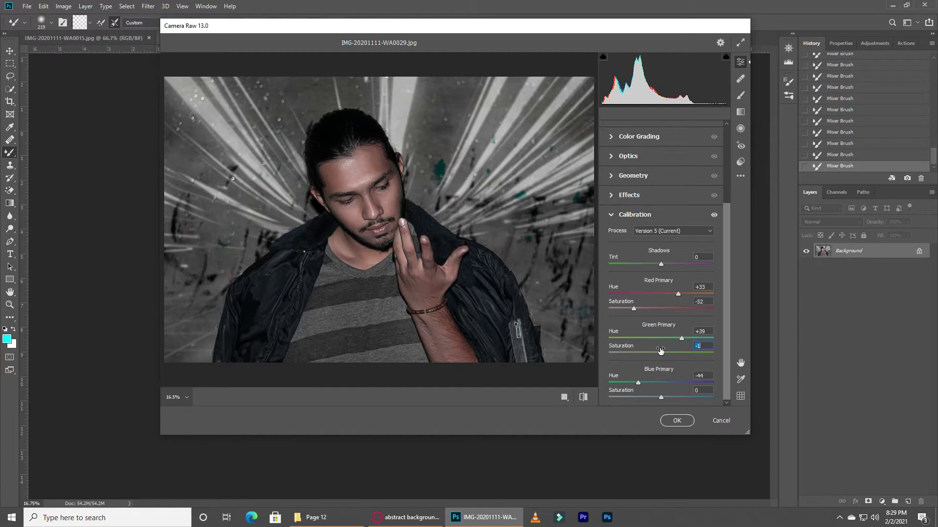
left_click(609, 165)
Step: Color-grade with warm yellow shadows, blue highlights (H 225, S 42), and near-neutral midtones
left_click(614, 249)
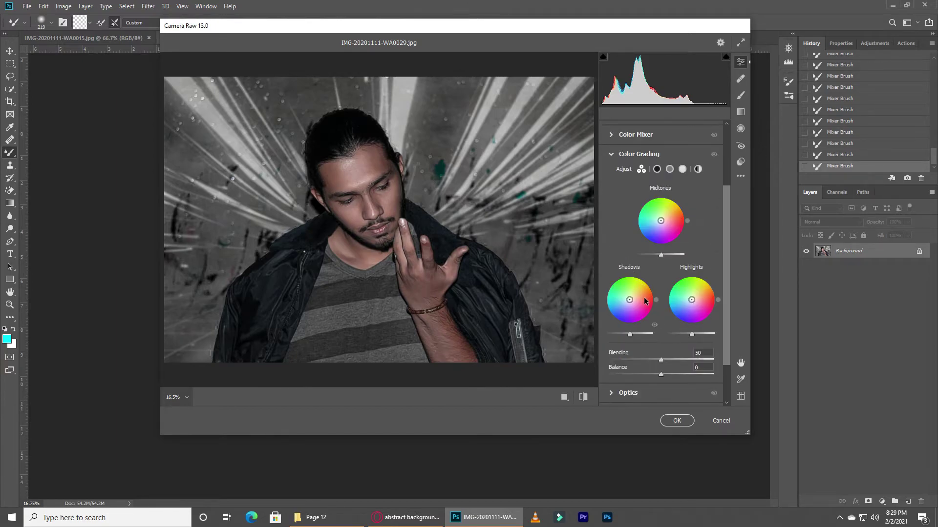
left_click_drag(637, 302, 631, 298)
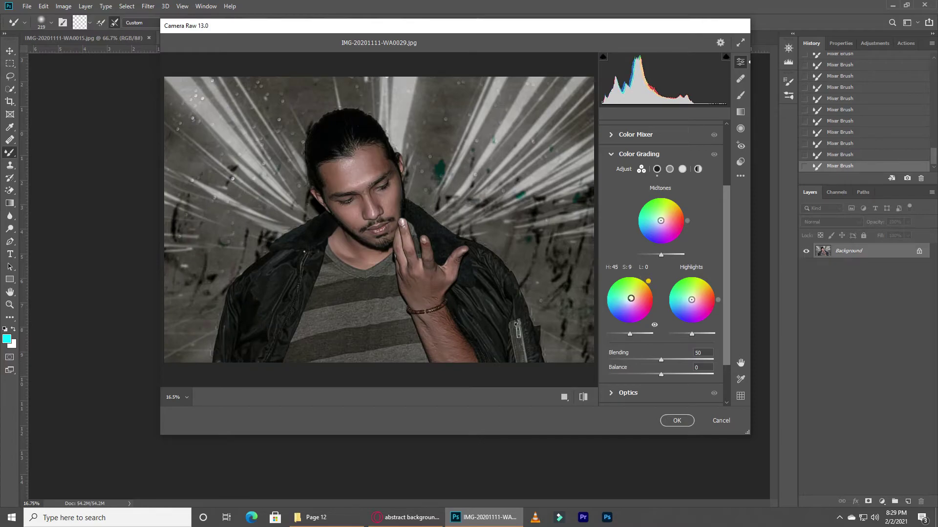
left_click_drag(692, 300, 683, 308)
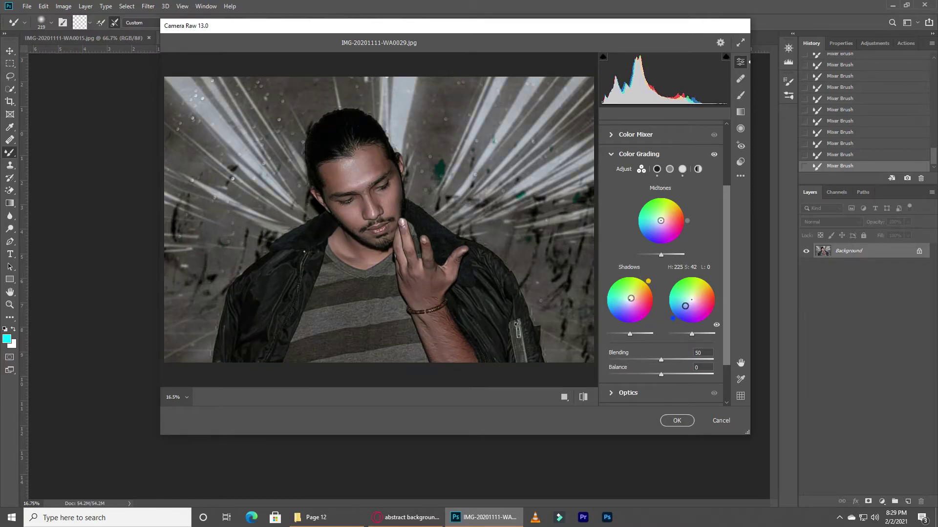
left_click_drag(667, 225, 663, 220)
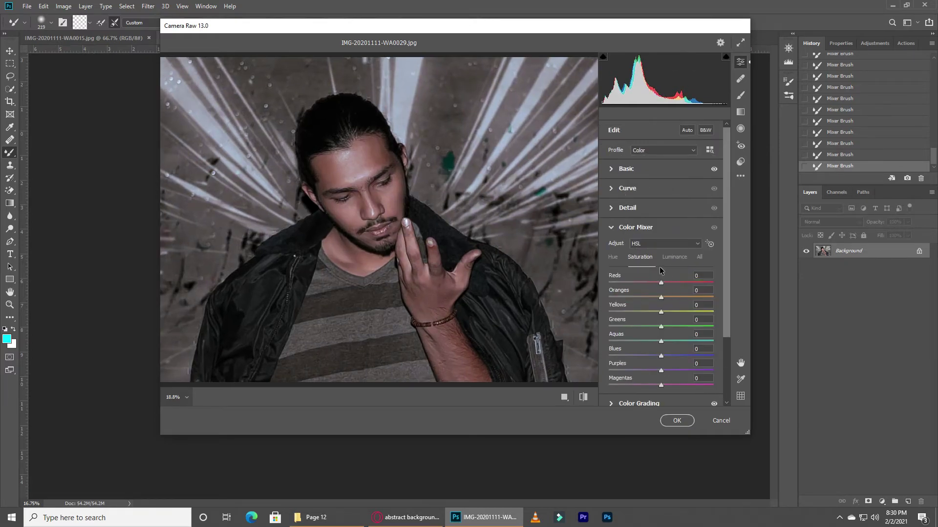
Step: Raise Oranges Luminance to +24 and shift Oranges Hue to +14 in the Color Mixer
left_click(674, 257)
left_click_drag(661, 297, 670, 293)
left_click(613, 257)
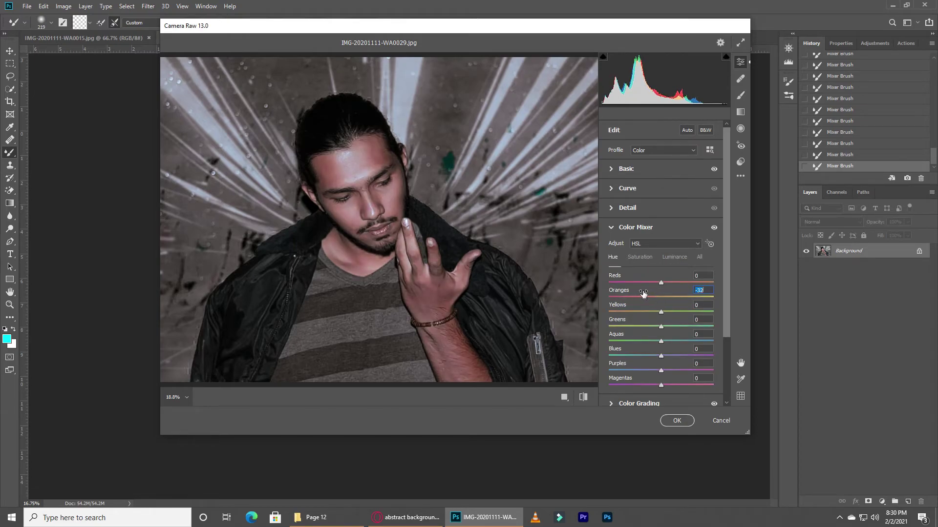
scroll(647, 251, "down", 3)
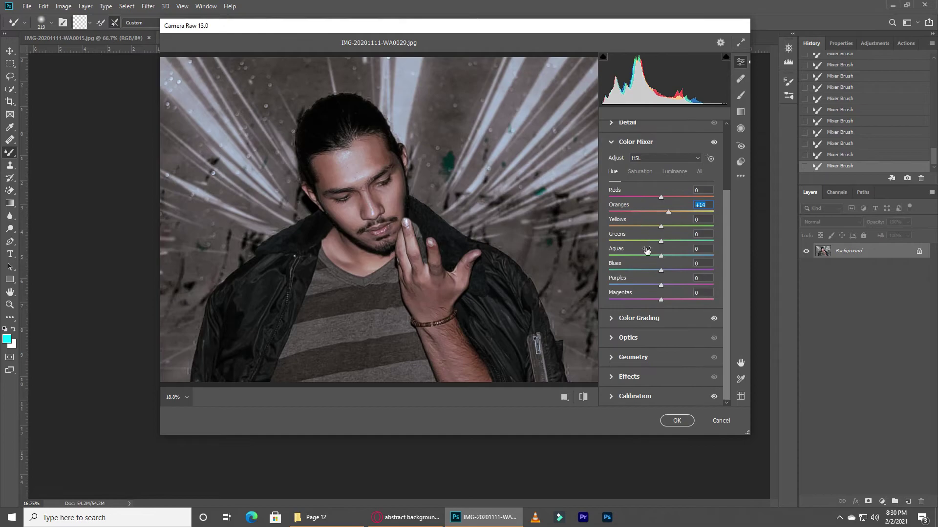
scroll(631, 207, "up", 3)
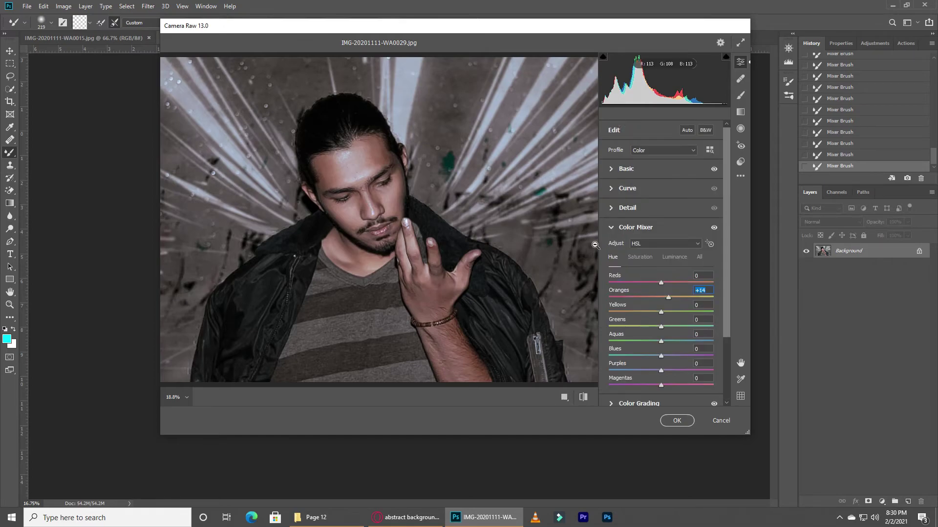
Step: Build an S-shaped tone curve with a lowered white point, then apply the Camera Raw Filter
left_click(627, 188)
left_click(661, 271)
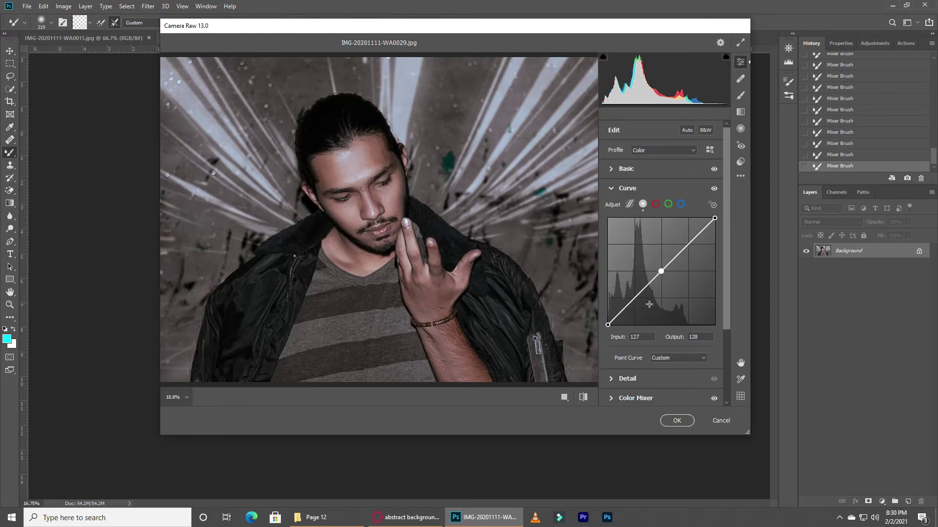
mouse_move(636, 296)
left_mouse_down()
mouse_move(607, 317)
mouse_move(634, 301)
left_mouse_up()
key("Up")
key("Up")
key("Up")
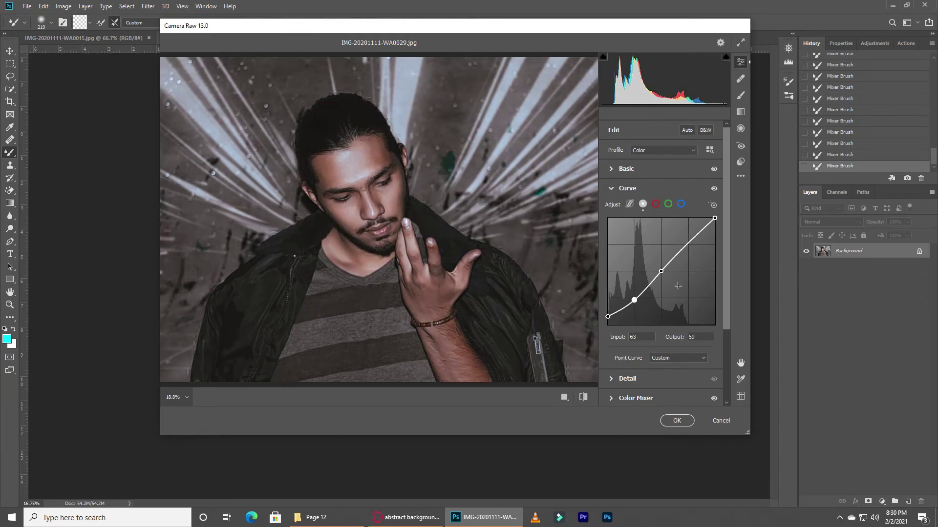
left_click_drag(714, 217, 715, 248)
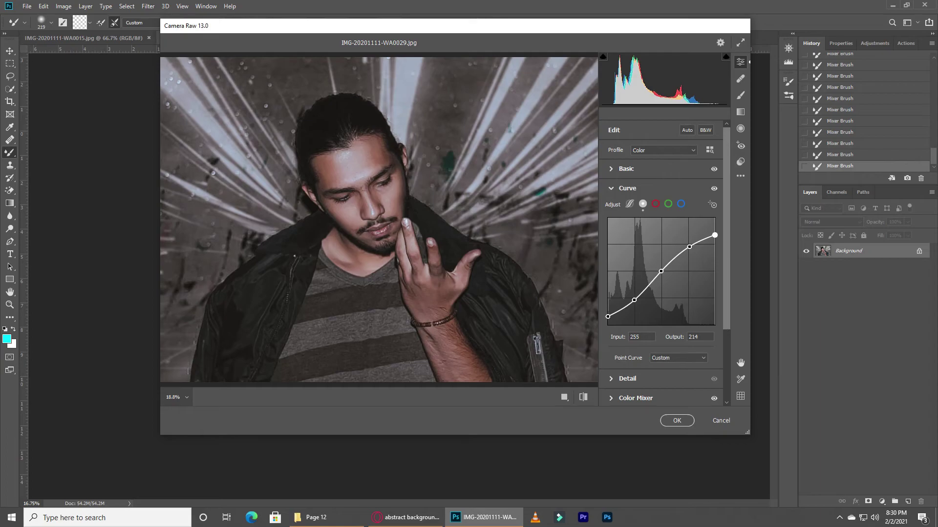
left_click_drag(661, 271, 660, 269)
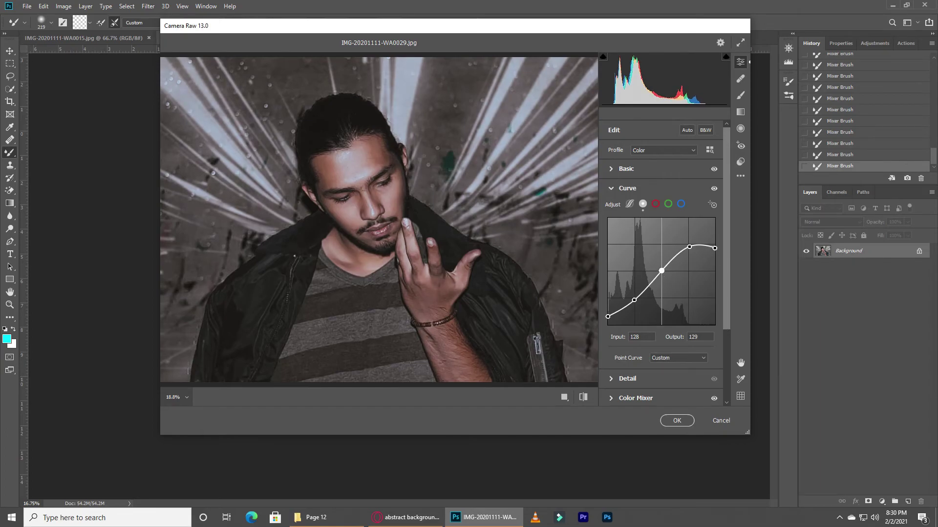
left_click(677, 420)
Step: Apply a midtone Color Balance of Cyan/Red −7 and Yellow/Blue +19
scroll(422, 249, "down", 2)
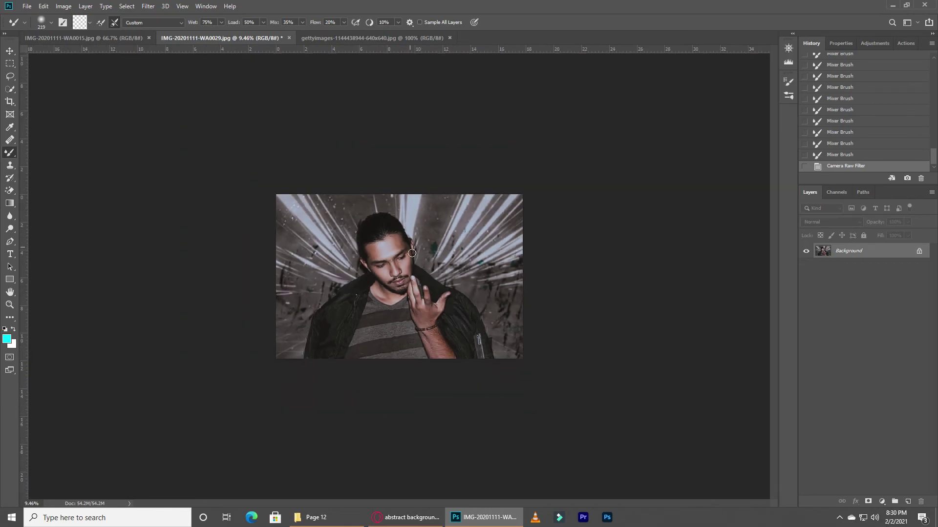
scroll(439, 259, "up", 2)
scroll(469, 271, "up", 1)
scroll(494, 283, "up", 1)
key("ctrl+b")
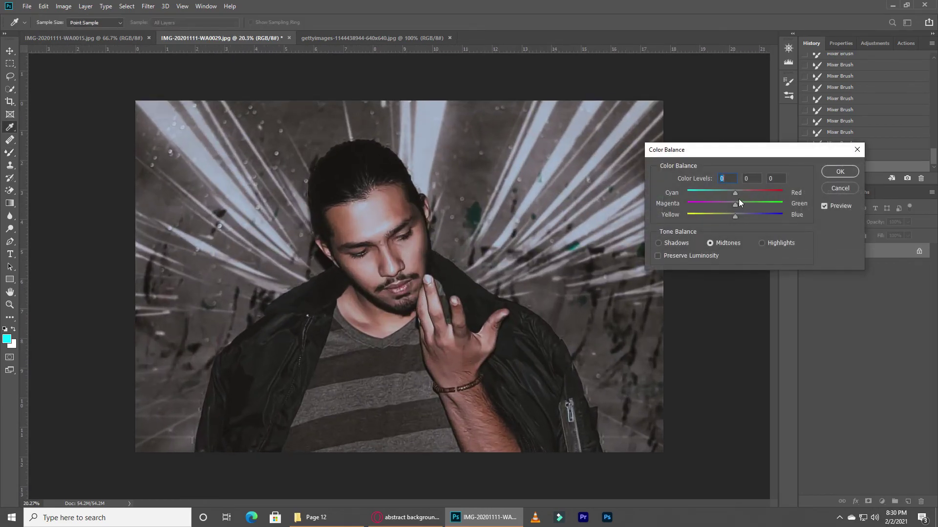
mouse_move(732, 194)
left_mouse_down()
mouse_move(744, 218)
mouse_move(731, 202)
mouse_move(730, 215)
left_mouse_up()
left_click(840, 171)
scroll(370, 271, "up", 2)
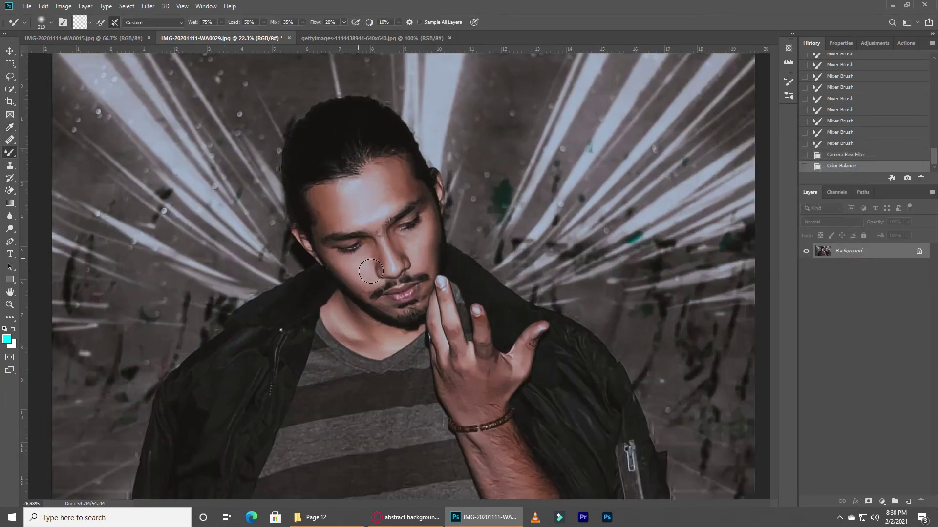
scroll(371, 271, "down", 1)
scroll(371, 271, "down", 2)
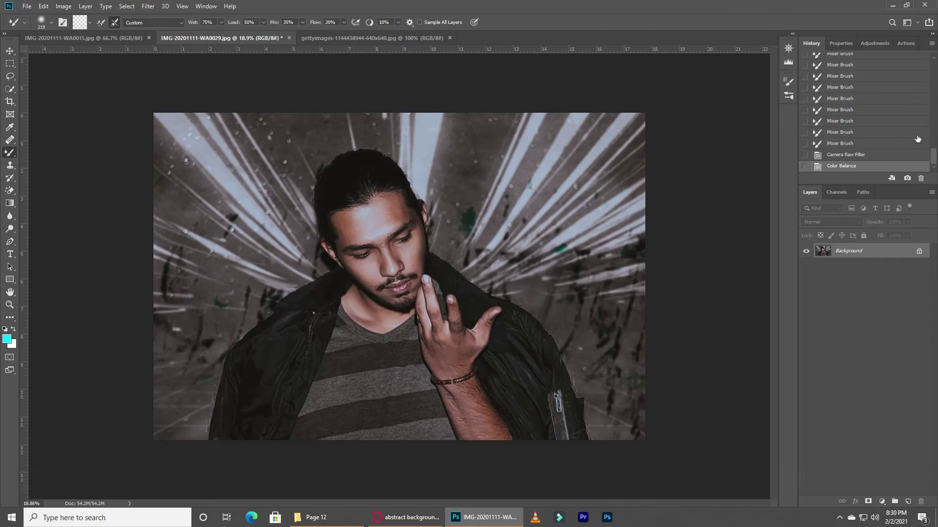
left_click_drag(934, 159, 933, 67)
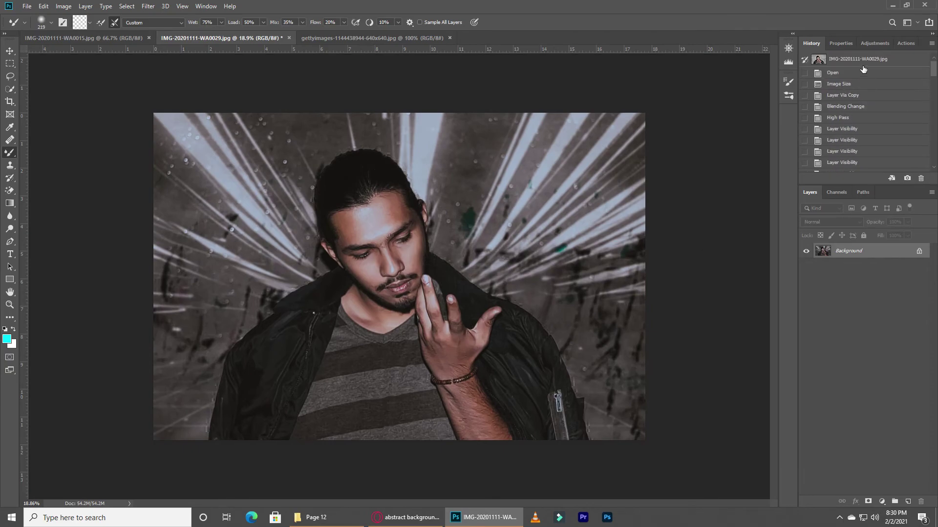
left_click(861, 63)
scroll(418, 222, "up", 2)
scroll(419, 222, "up", 4)
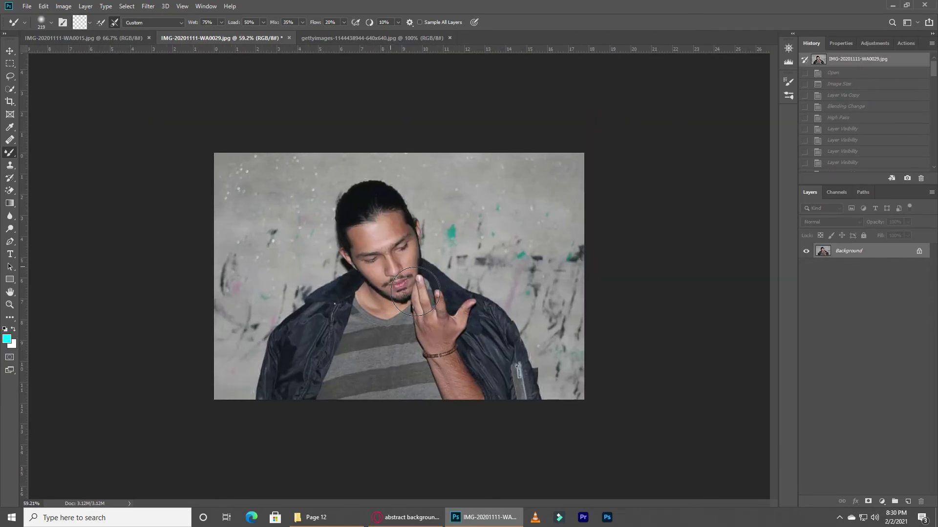
scroll(419, 222, "up", 5)
scroll(419, 222, "up", 5)
scroll(418, 223, "down", 2)
scroll(425, 229, "up", 2)
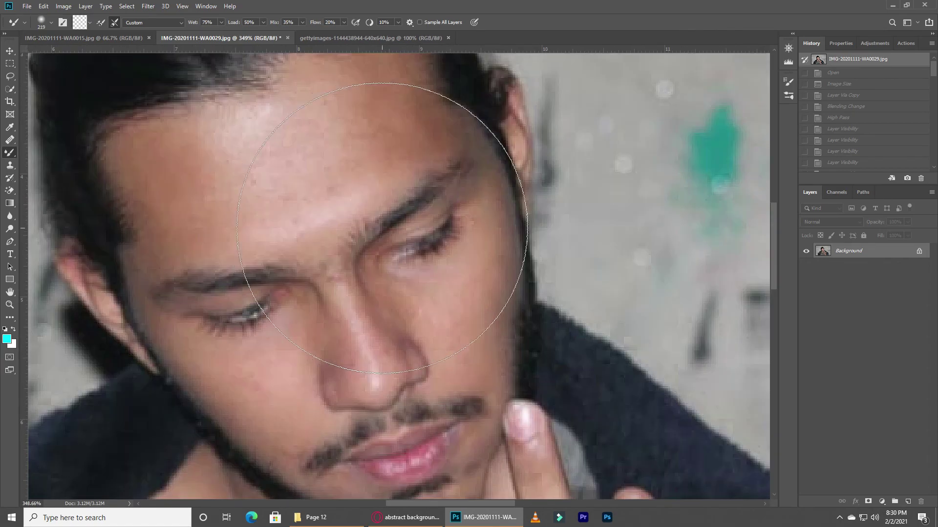
scroll(442, 242, "up", 3)
scroll(440, 235, "down", 5)
scroll(440, 235, "down", 5)
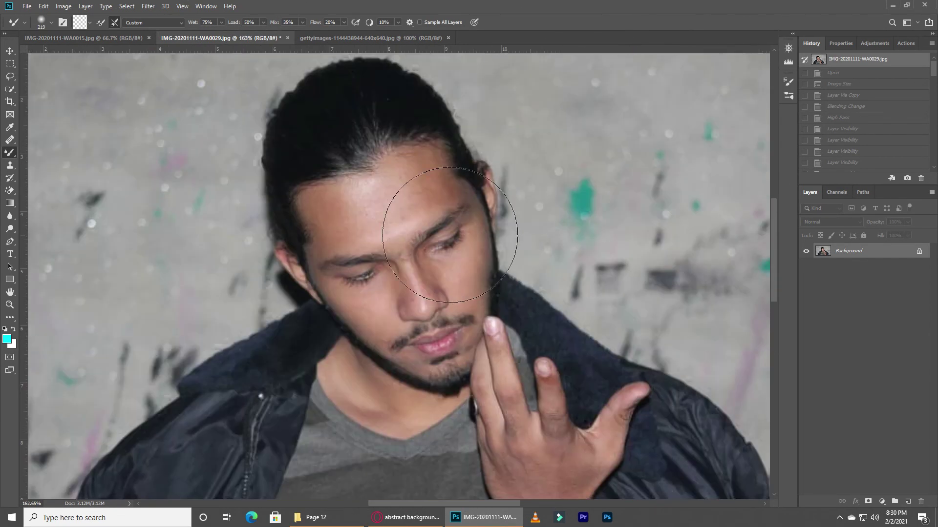
scroll(849, 169, "down", 5)
scroll(850, 168, "down", 3)
scroll(848, 170, "down", 3)
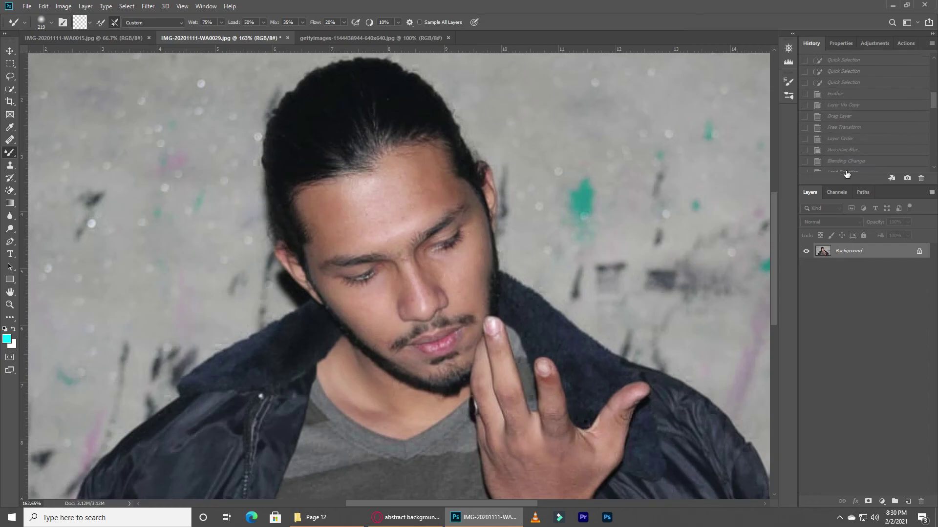
scroll(848, 172, "down", 3)
scroll(847, 175, "down", 3)
scroll(846, 175, "down", 3)
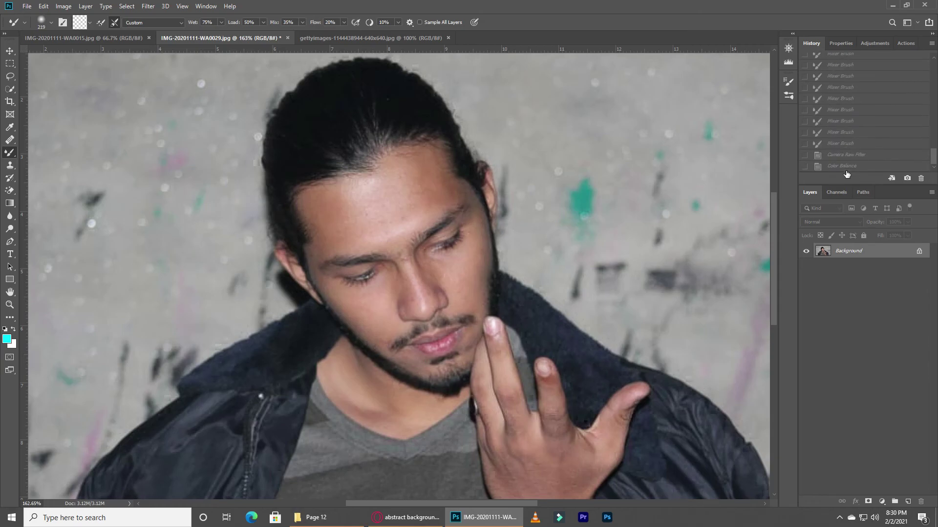
left_click(846, 167)
scroll(607, 240, "down", 10)
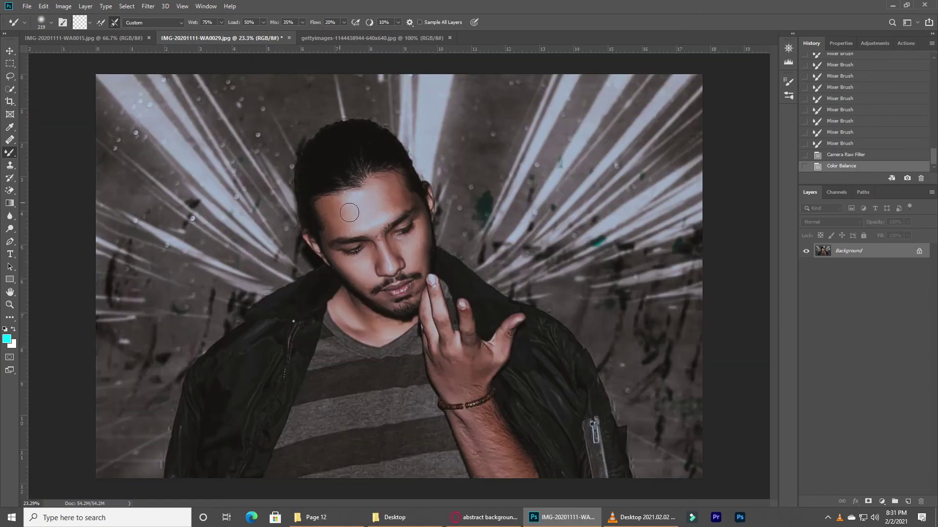